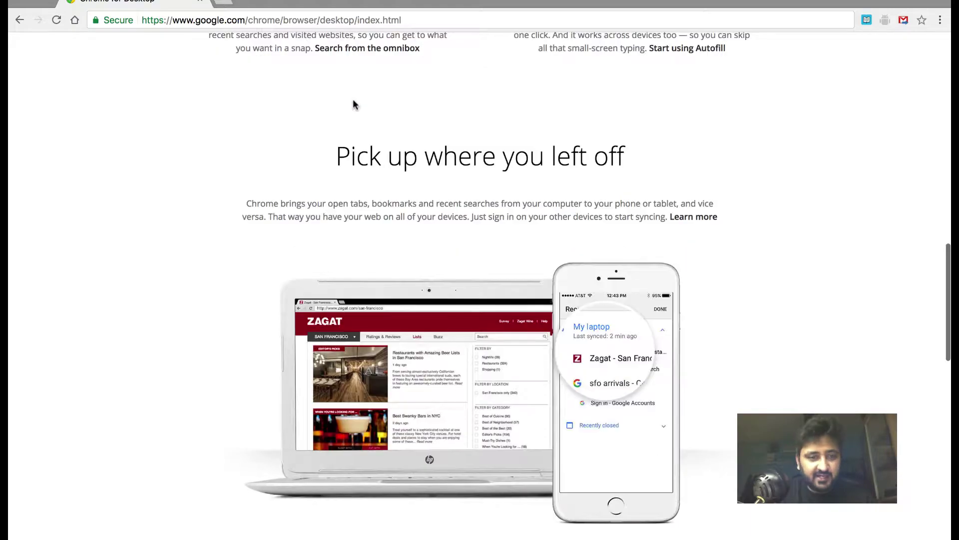
# Examine the layout and sections of the Chrome for Desktop landing page from its header down to the final download section
pyautogui.scroll(-4, 353, 103)
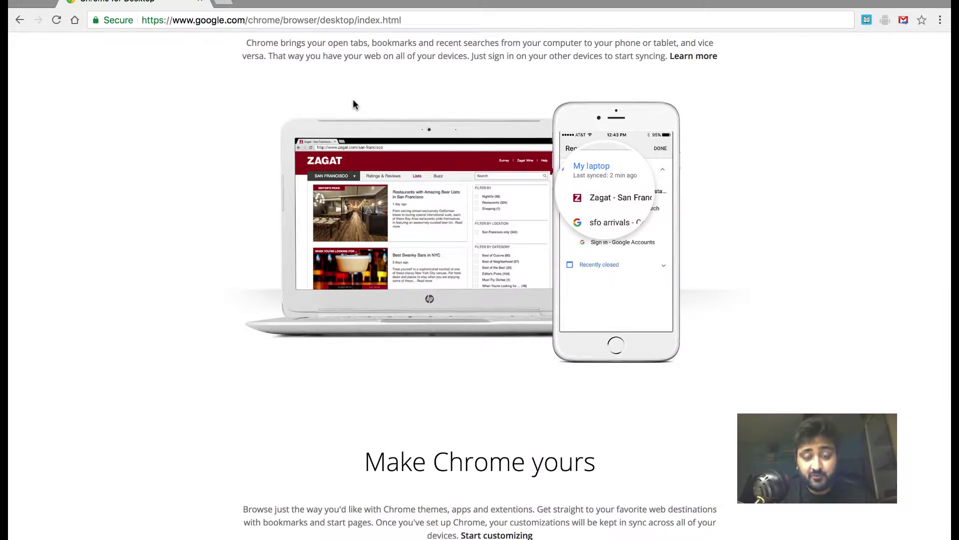
pyautogui.scroll(-7, 354, 103)
pyautogui.scroll(20, 353, 103)
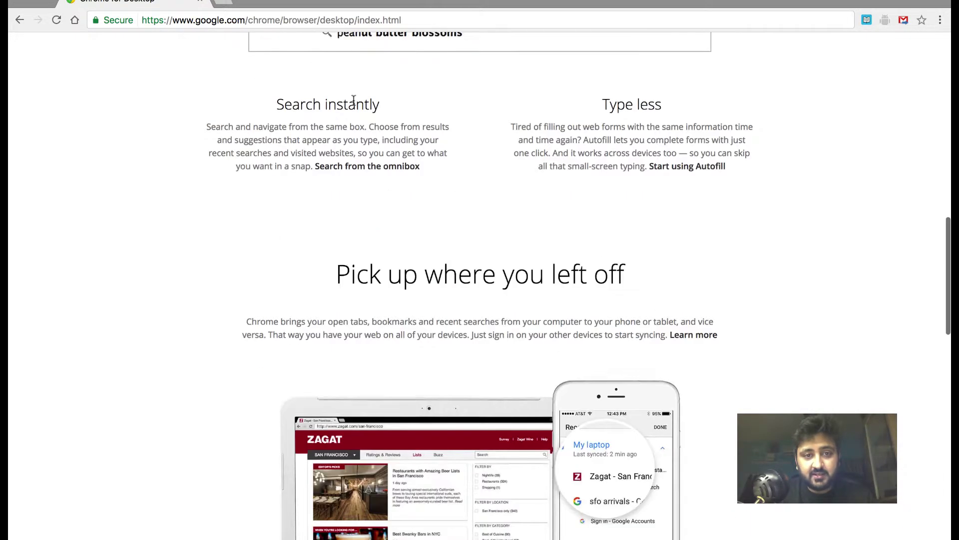
pyautogui.scroll(4, 353, 103)
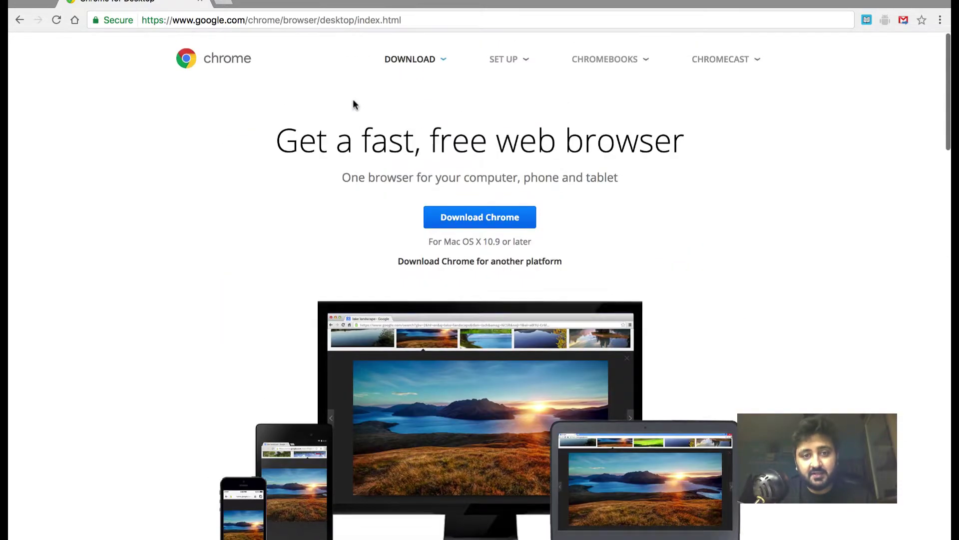
pyautogui.scroll(-10, 353, 104)
pyautogui.scroll(-5, 353, 103)
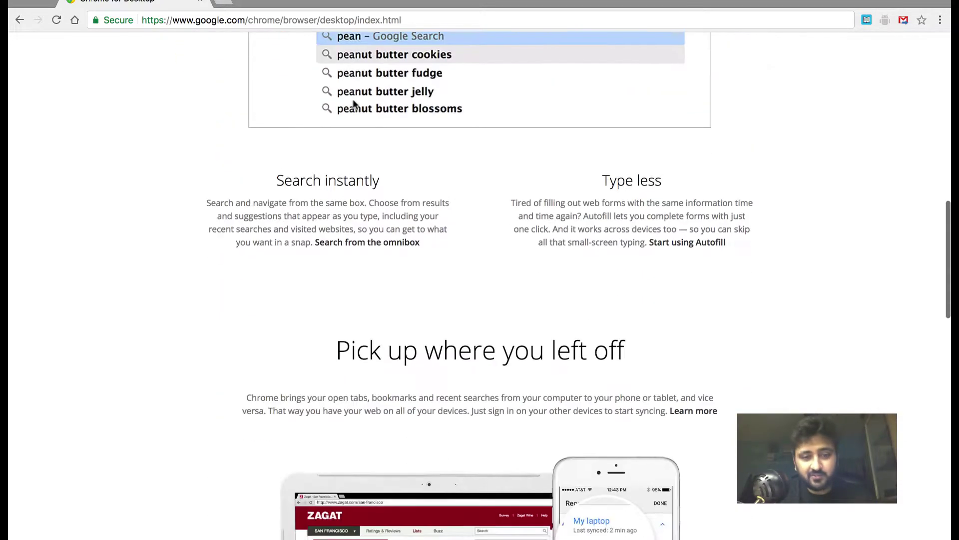
pyautogui.scroll(-3, 354, 103)
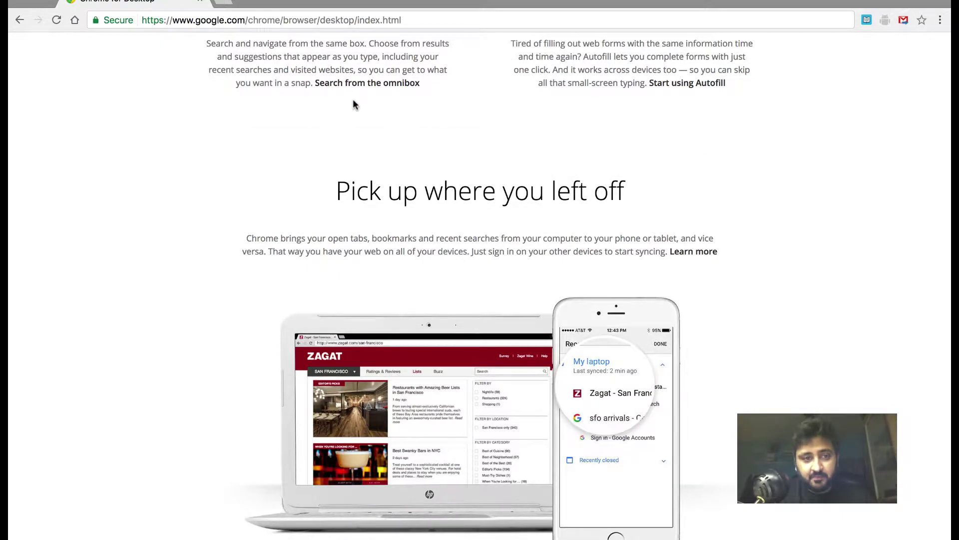
pyautogui.scroll(-11, 353, 104)
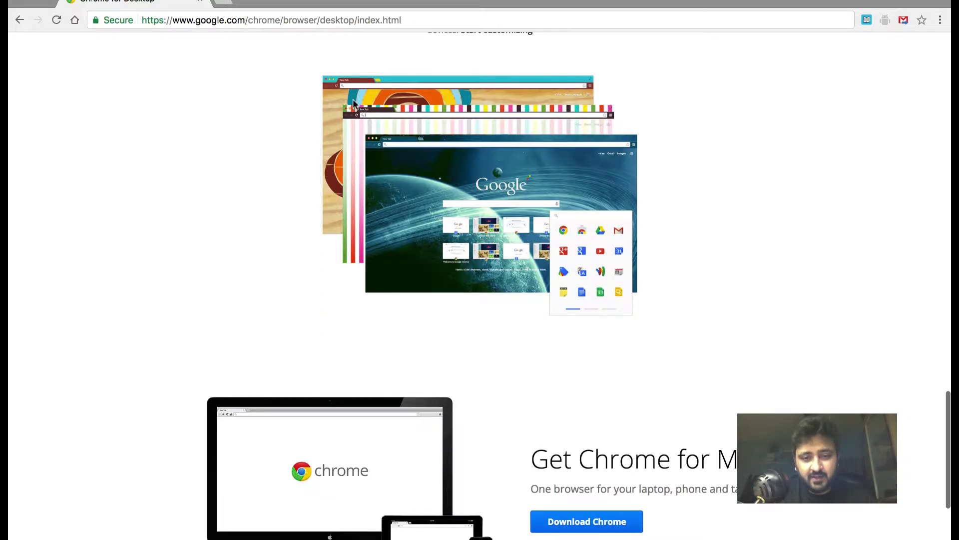
pyautogui.scroll(-3, 353, 103)
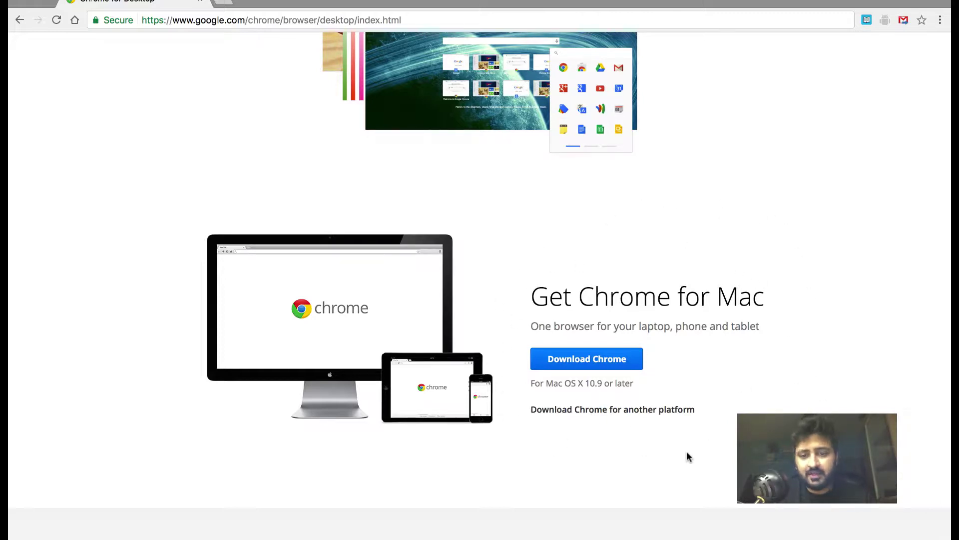
pyautogui.scroll(20, 687, 456)
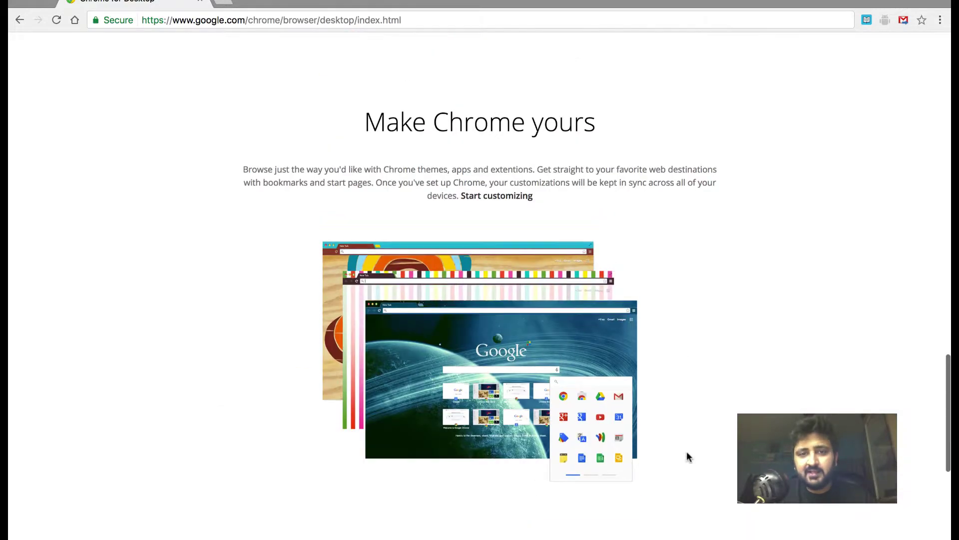
pyautogui.scroll(10, 686, 456)
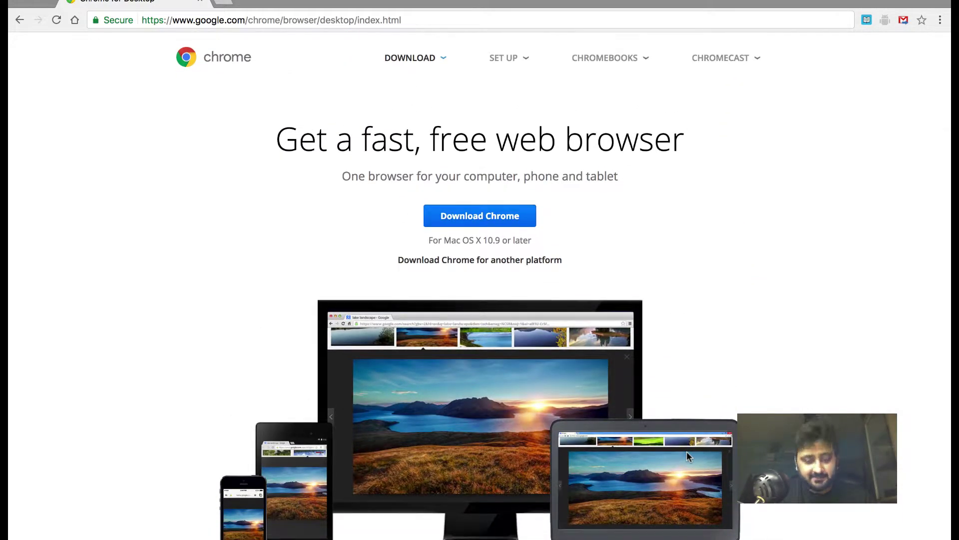
# Switch to Balsamiq Mockups 3 and open a new blank project with its window enlarged to full size
pyautogui.hotkey('alt', 'space')
pyautogui.write('ba')
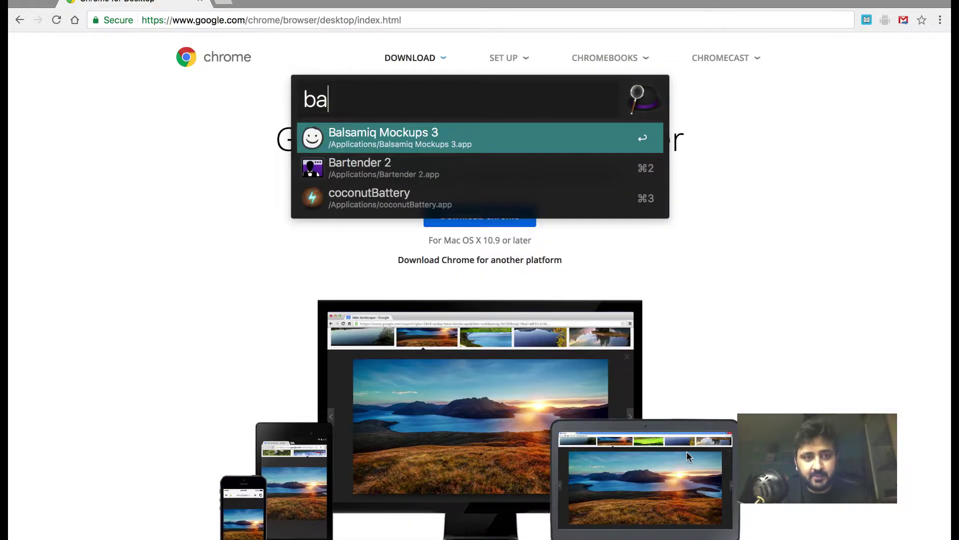
pyautogui.press('Return')
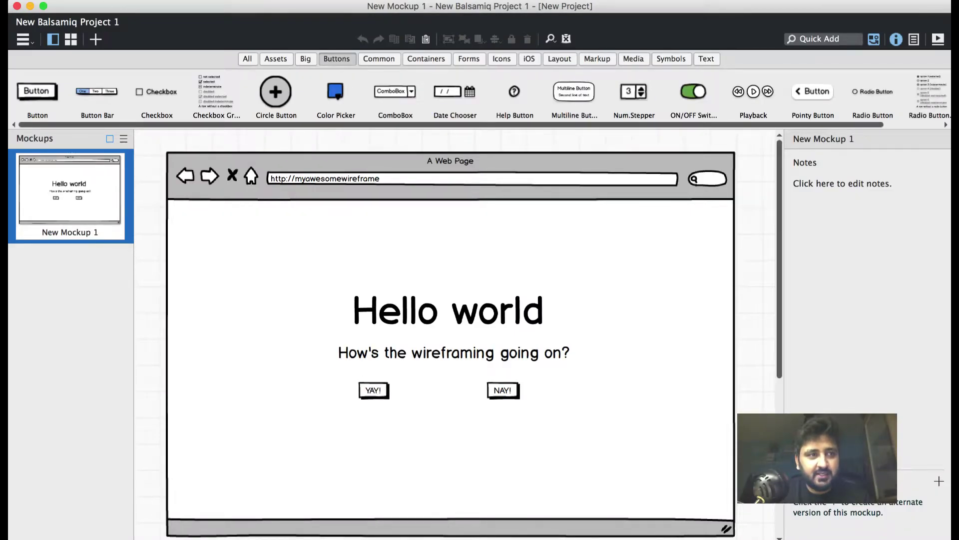
pyautogui.click(154, 0)
pyautogui.click(166, 5)
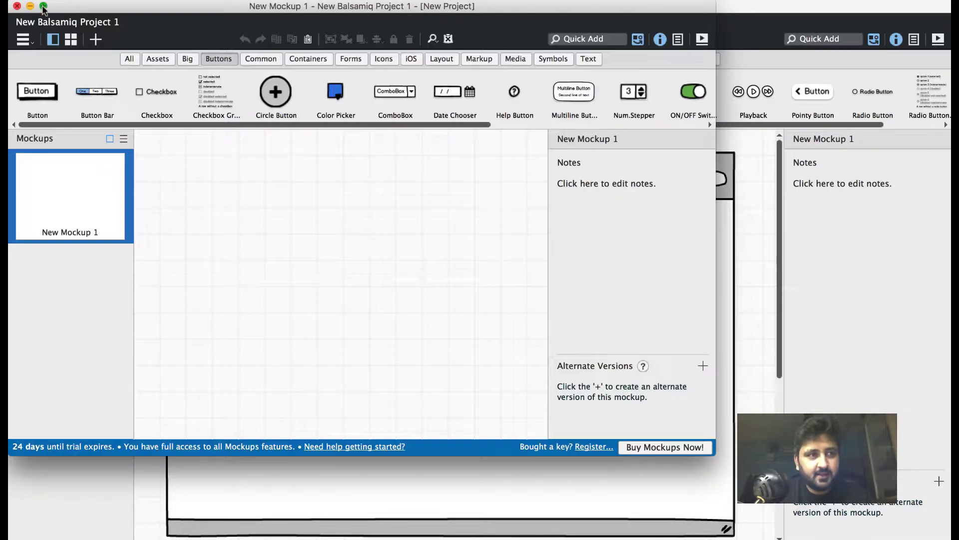
pyautogui.click(43, 6)
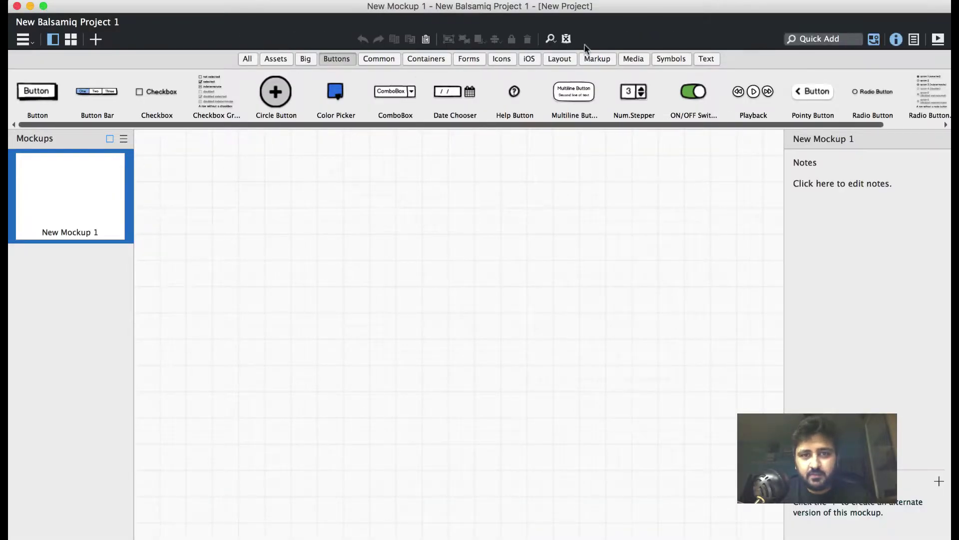
pyautogui.click(421, 58)
pyautogui.moveTo(39, 103); pyautogui.dragTo(154, 146)
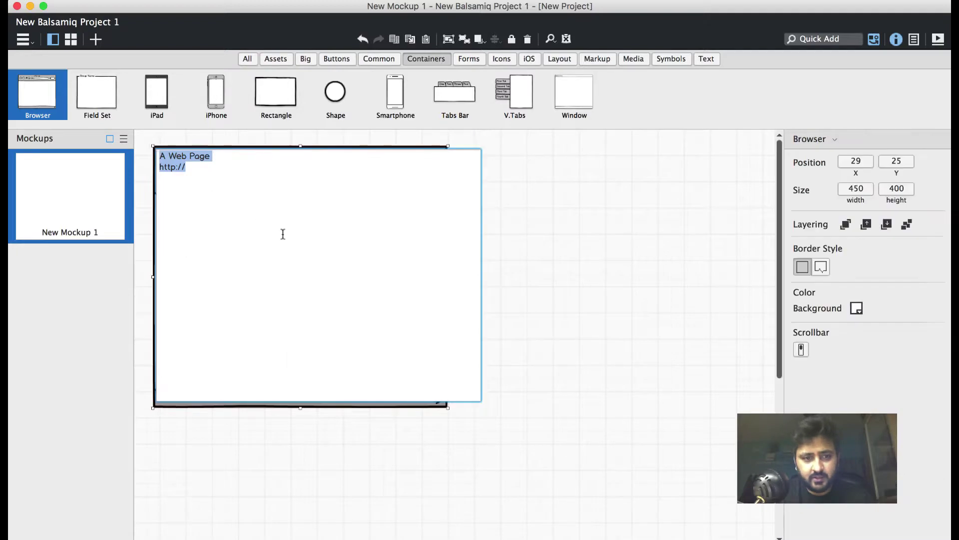
pyautogui.click(295, 245)
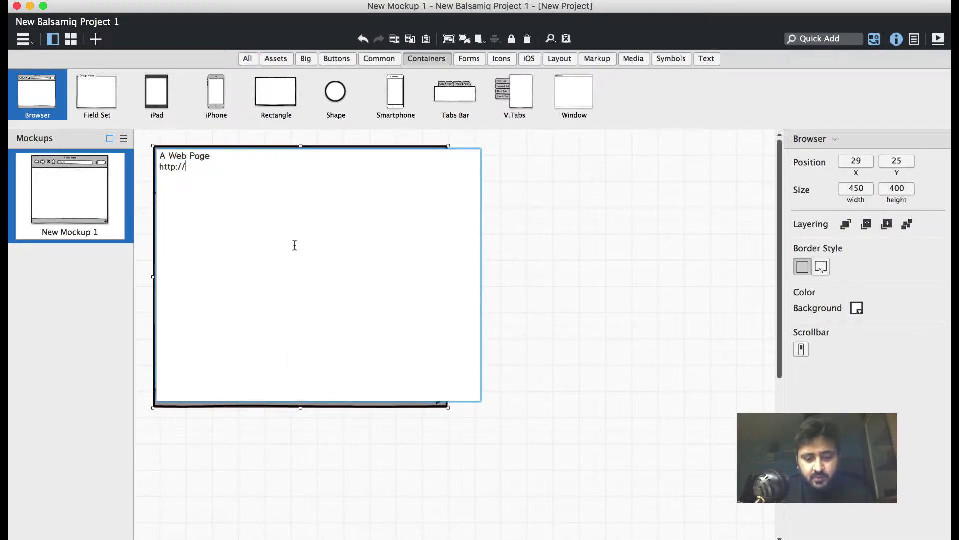
pyautogui.write('chrome.google.com')
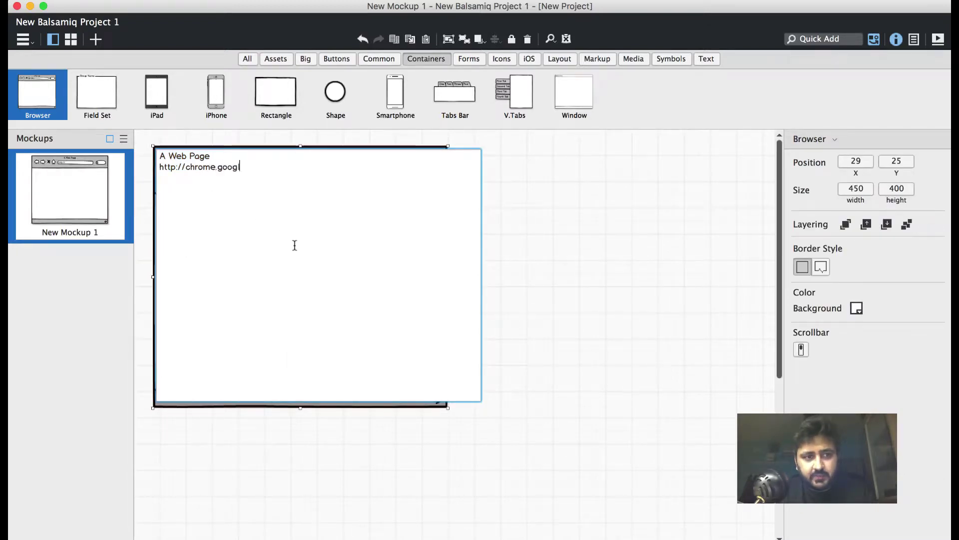
pyautogui.click(543, 292)
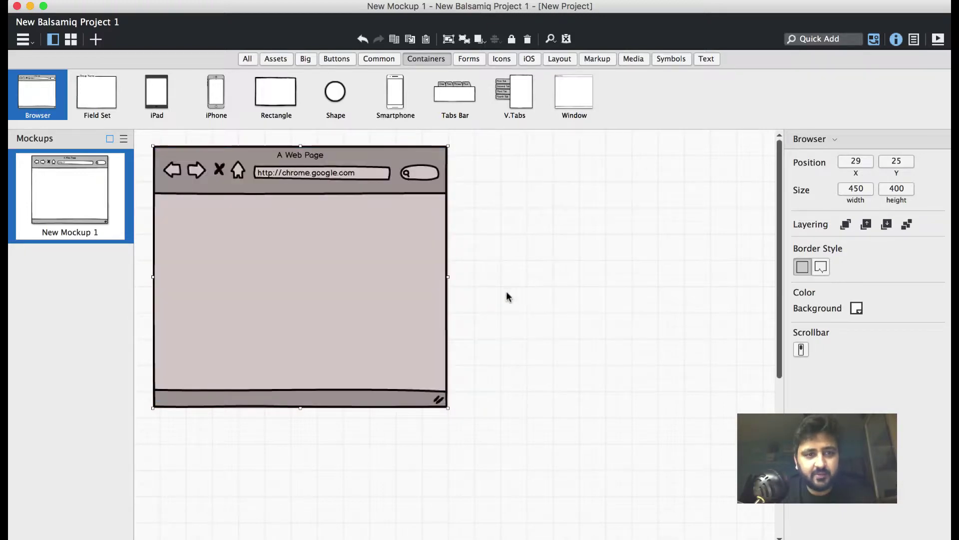
# Enlarge the browser container to about 977 x 766
pyautogui.moveTo(447, 408); pyautogui.dragTo(798, 532)
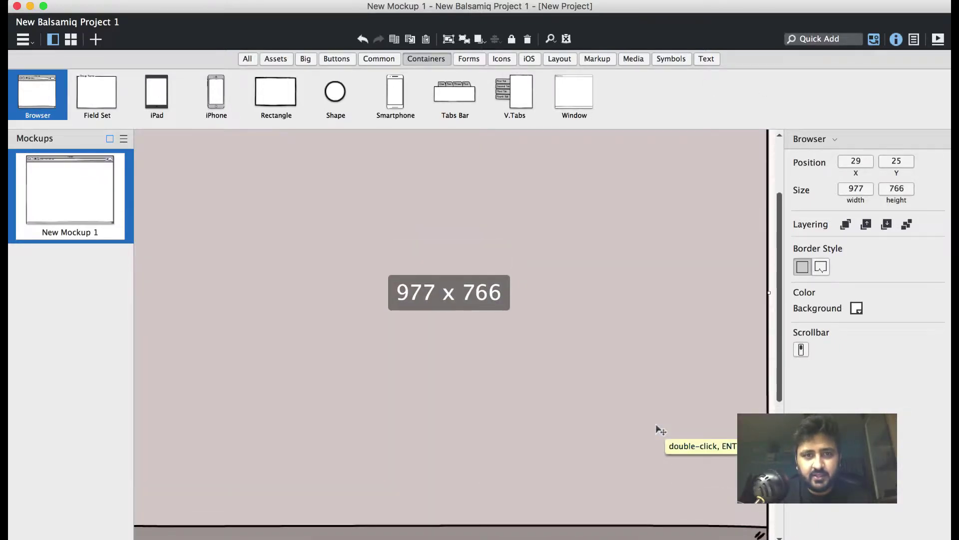
pyautogui.click(549, 40)
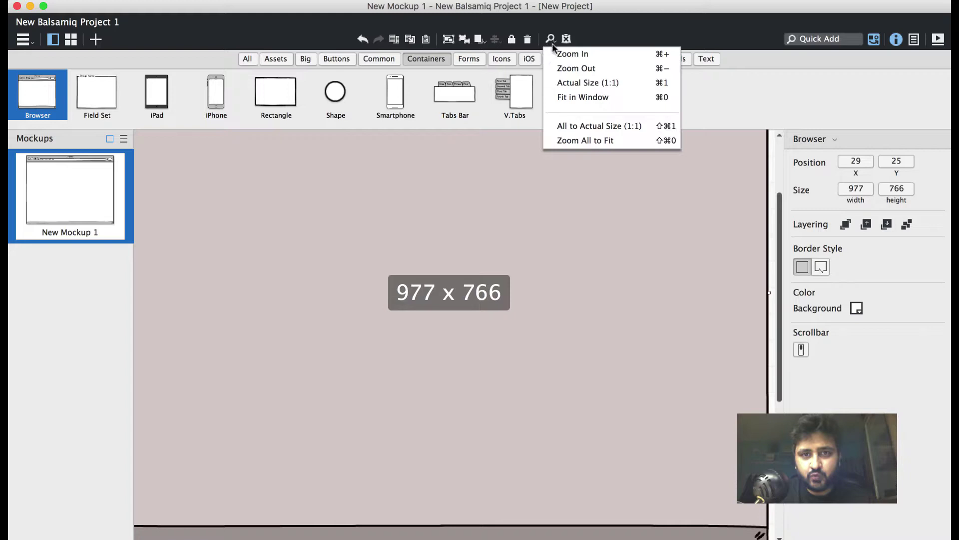
pyautogui.click(561, 69)
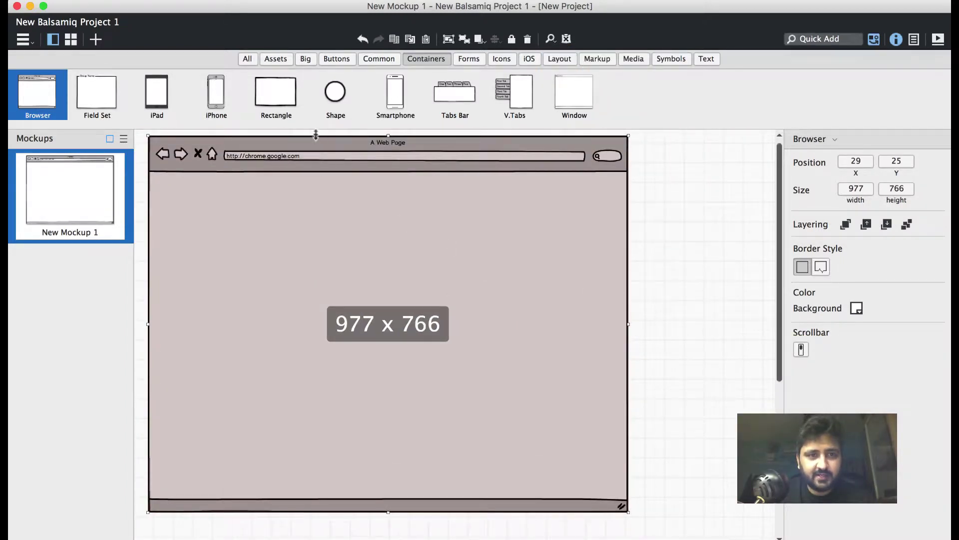
# Move the browser container to about X 172, Y 43 and lock it in place
pyautogui.moveTo(307, 152); pyautogui.dragTo(406, 163)
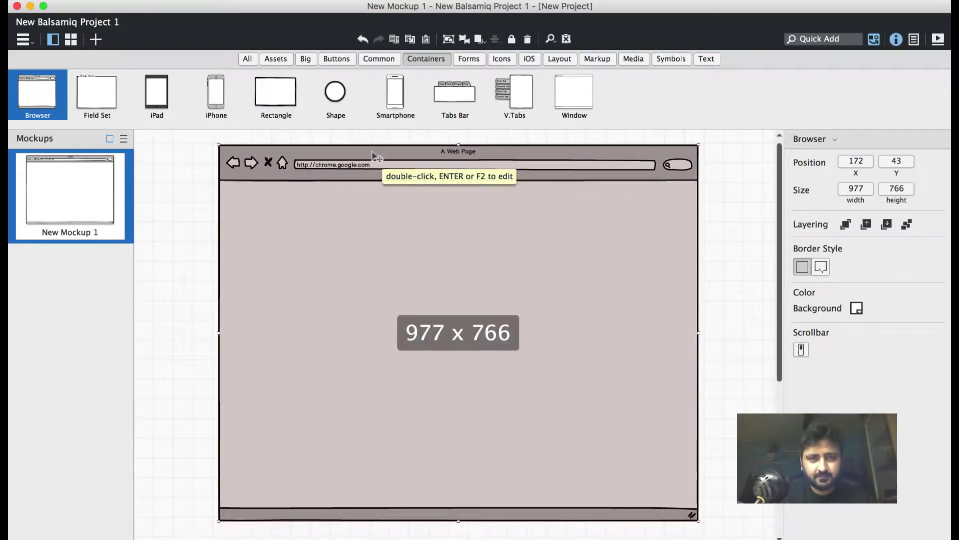
pyautogui.rightClick(373, 155)
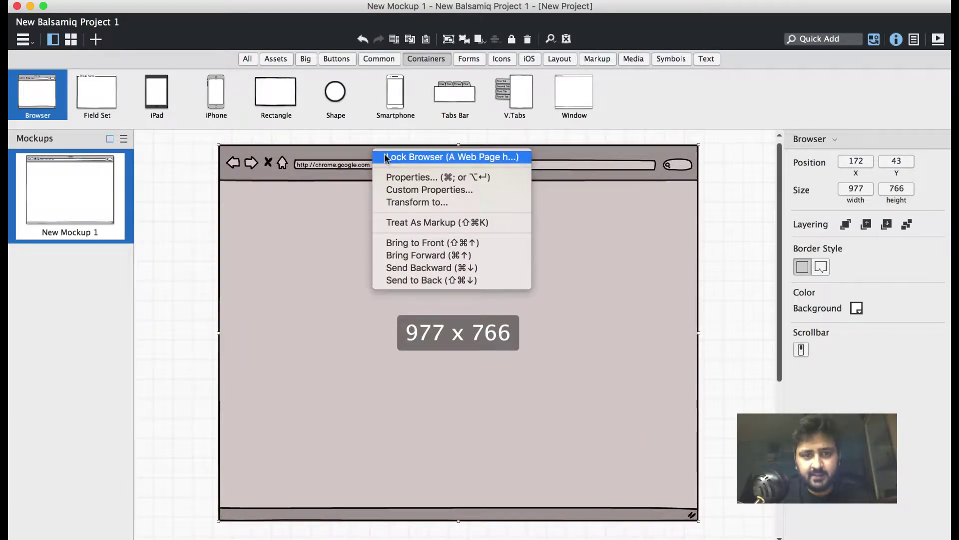
pyautogui.click(386, 158)
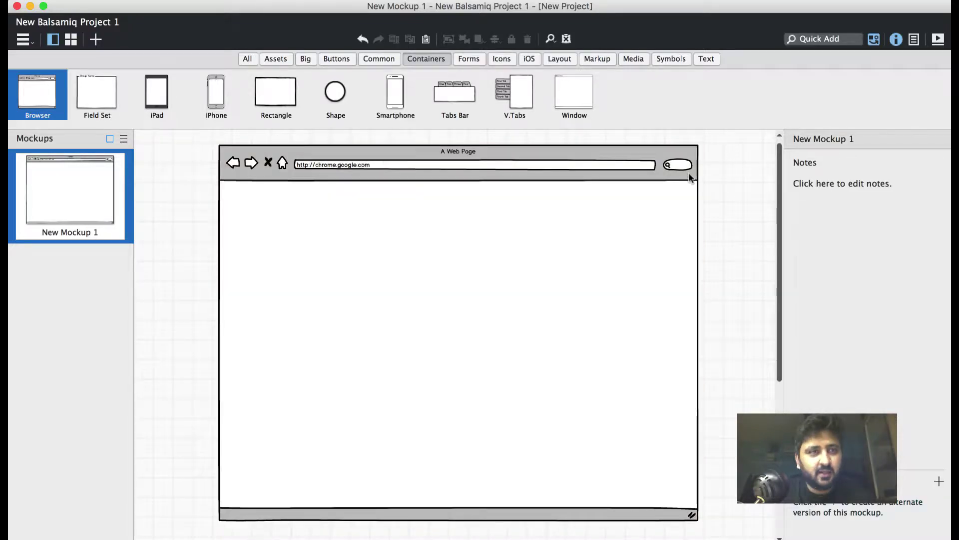
# Add an image placeholder labelled "Chrome" in the wireframe page's upper-left corner and reshape it into a wide, short logo box
pyautogui.press('super+Tab')
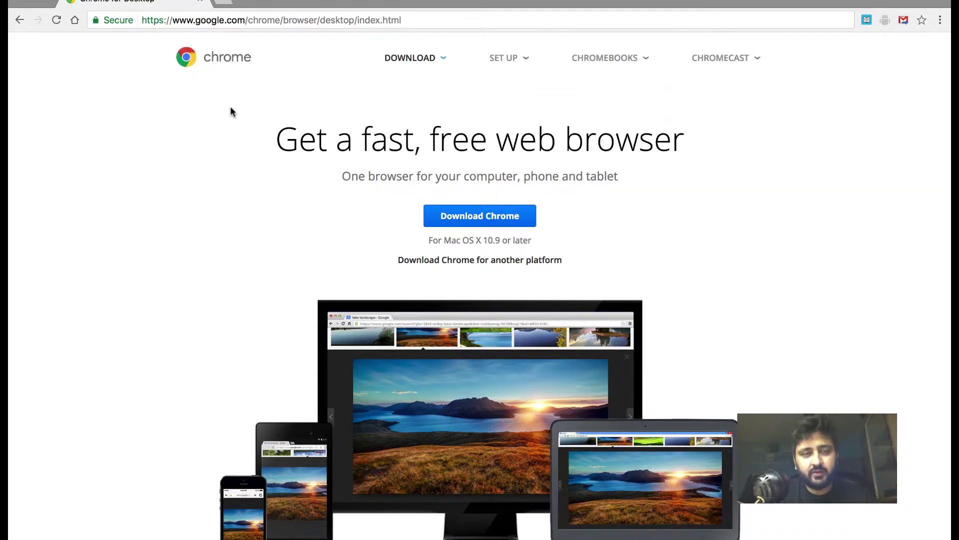
pyautogui.moveTo(597, 63)
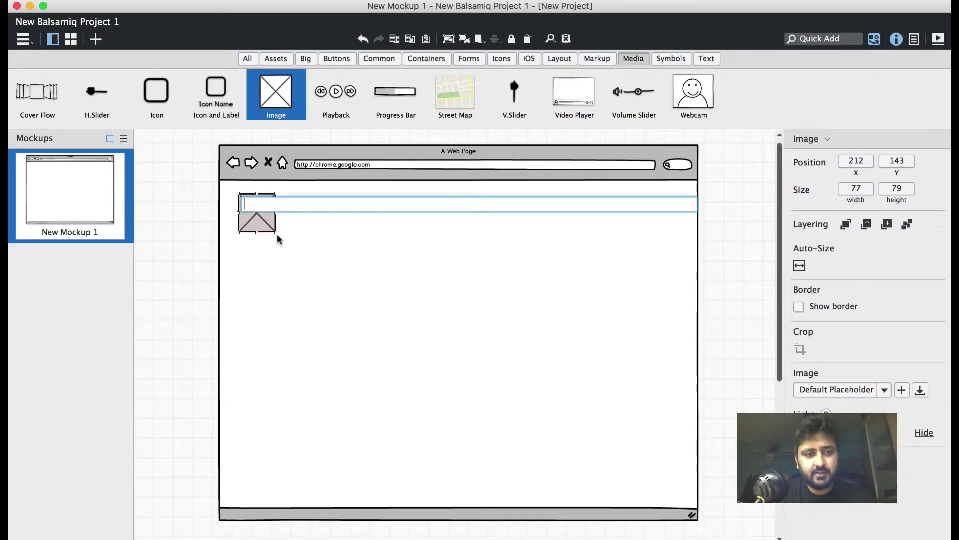
pyautogui.write('Chrome')
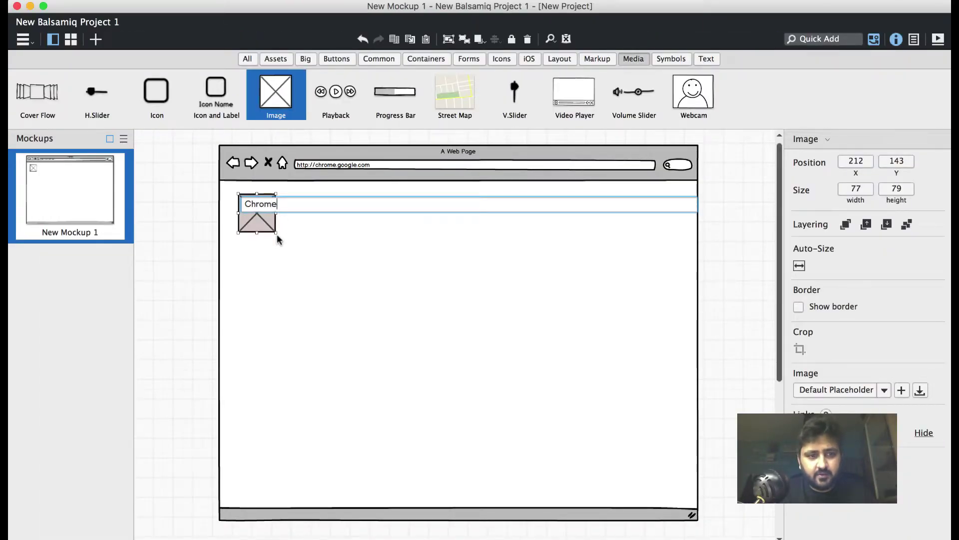
pyautogui.press('Return')
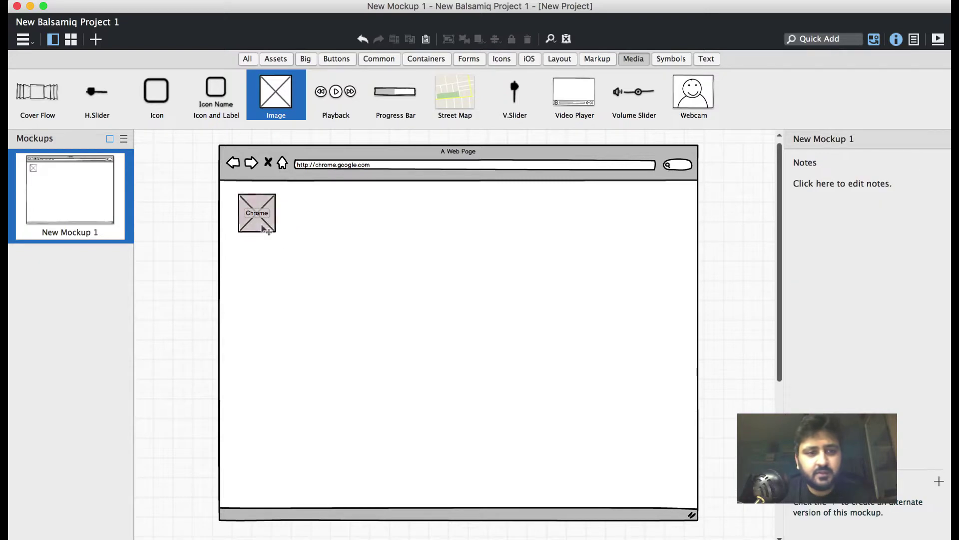
pyautogui.click(273, 223)
pyautogui.moveTo(274, 230); pyautogui.dragTo(304, 217)
pyautogui.click(321, 246)
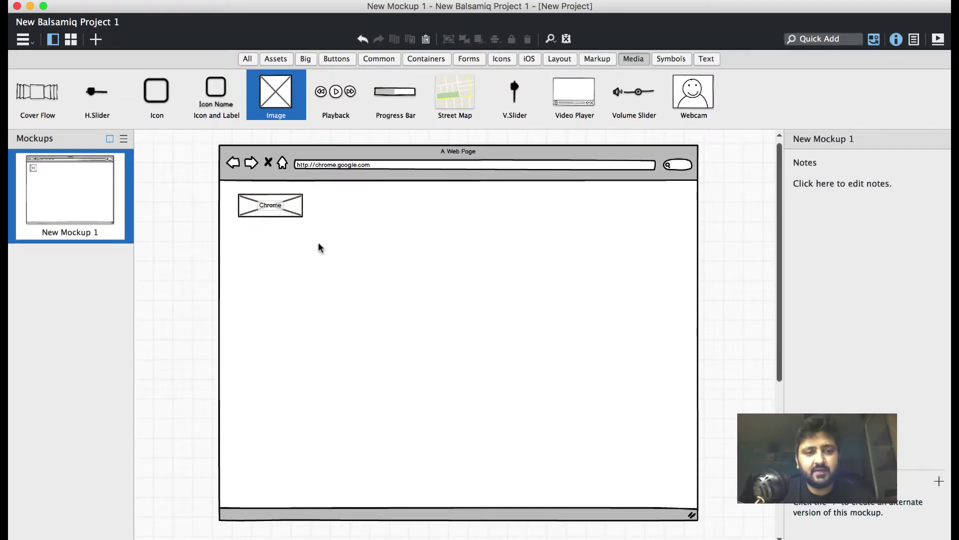
# Following the Chrome page's navigation, add a text label reading "DOWNLOAD" at about X 577, Y 161, in line with the logo placeholder
pyautogui.press('super+Tab')
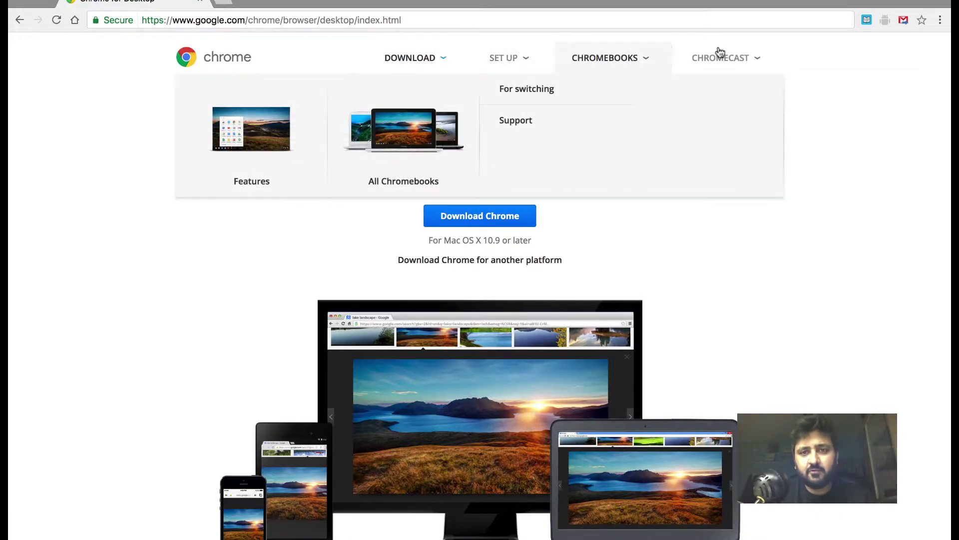
pyautogui.press('super+Tab')
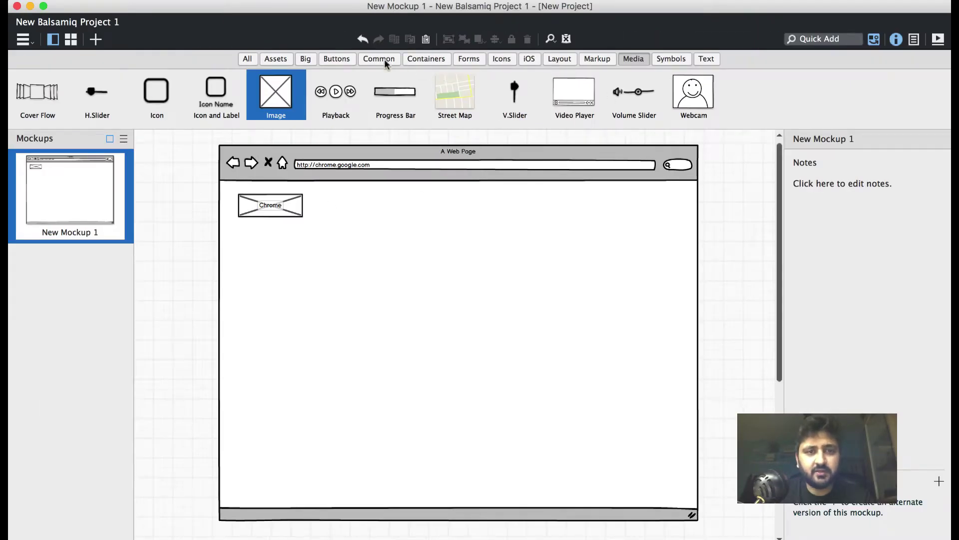
pyautogui.click(707, 63)
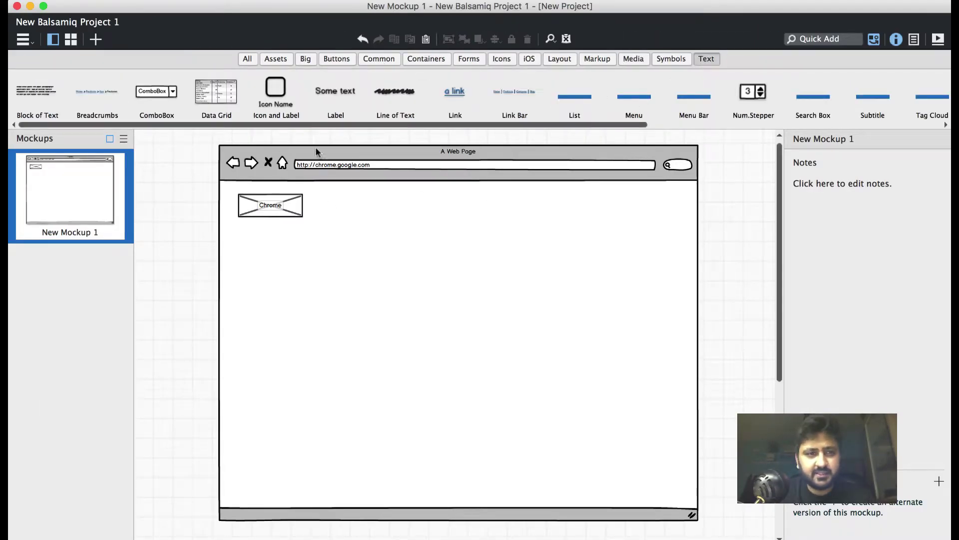
pyautogui.moveTo(338, 99); pyautogui.dragTo(417, 201)
pyautogui.press('super+Tab')
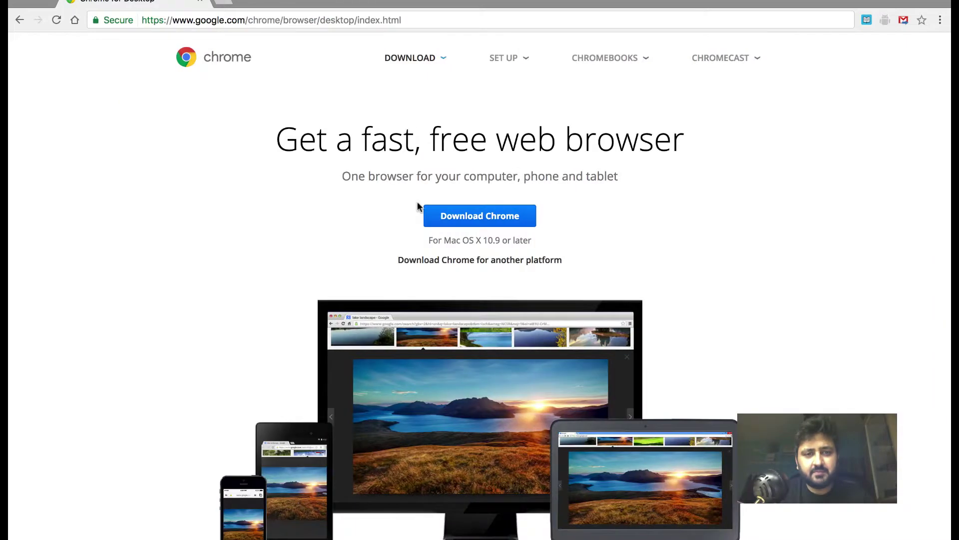
pyautogui.press('super+Tab')
pyautogui.write('DOWN')
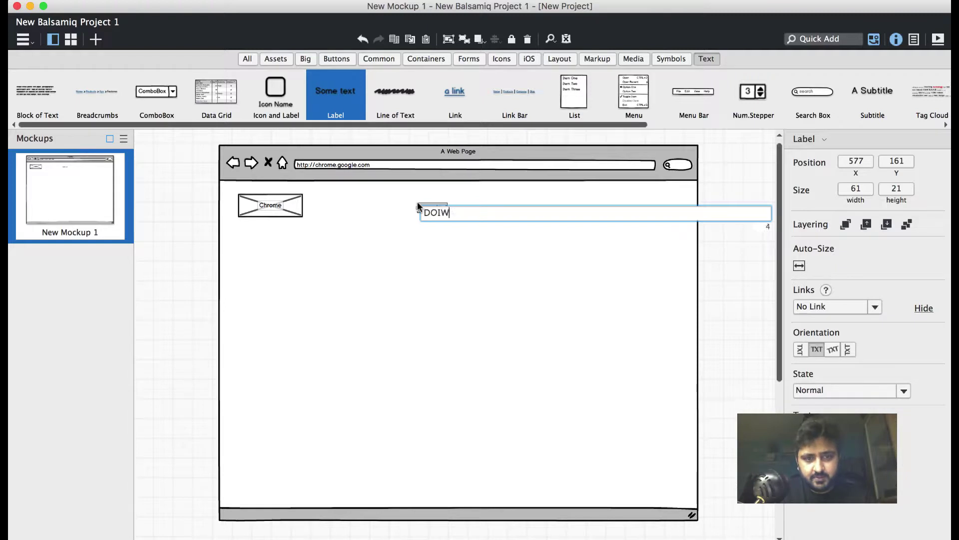
pyautogui.press('BackSpace')
pyautogui.write('NLOAD')
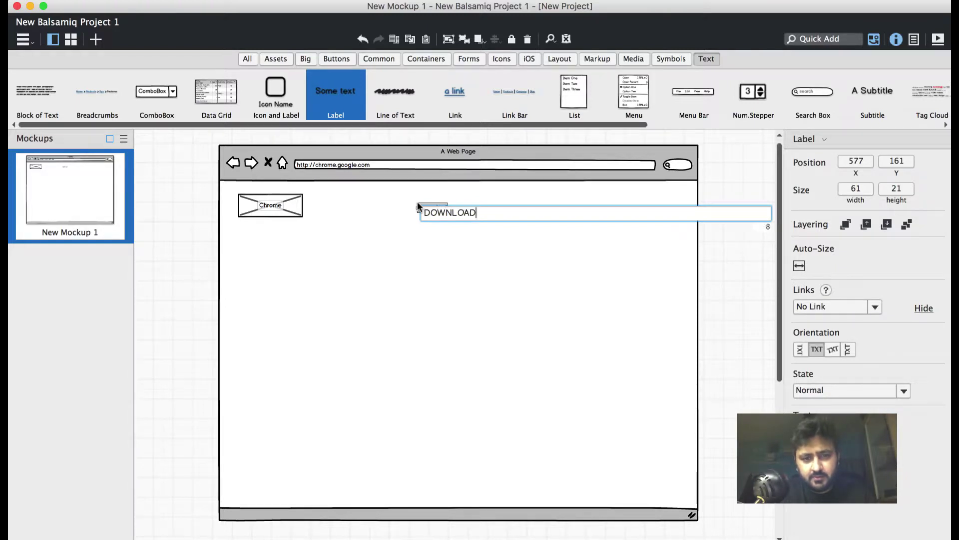
pyautogui.press('Return')
pyautogui.click(461, 249)
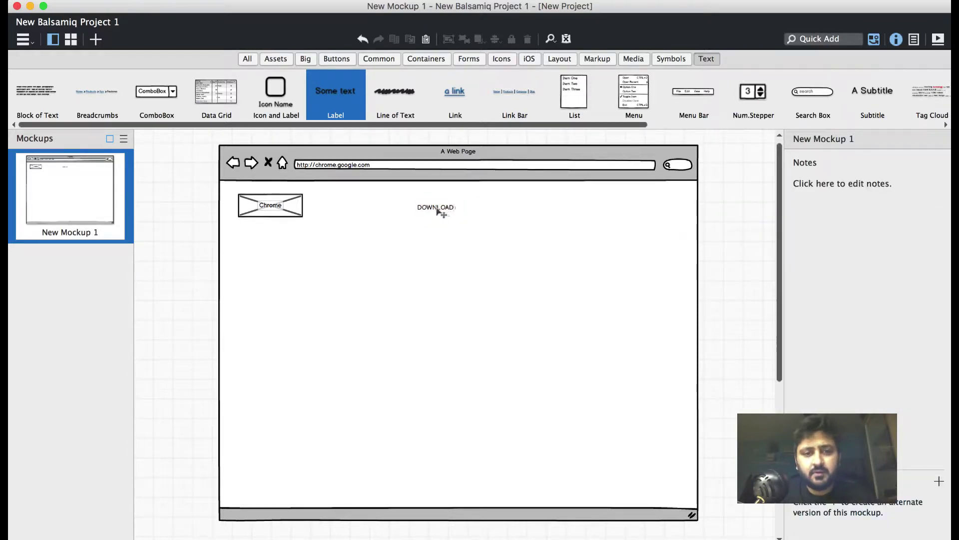
# Move the DOWNLOAD label to about X 656, Y 157 and place three copies of it in a row to its right
pyautogui.moveTo(440, 208); pyautogui.dragTo(479, 210)
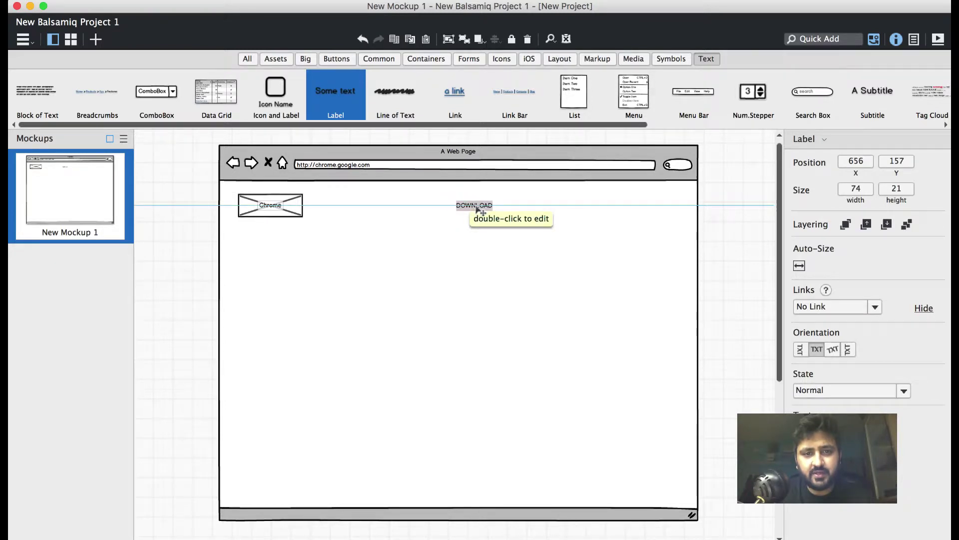
pyautogui.click(466, 270)
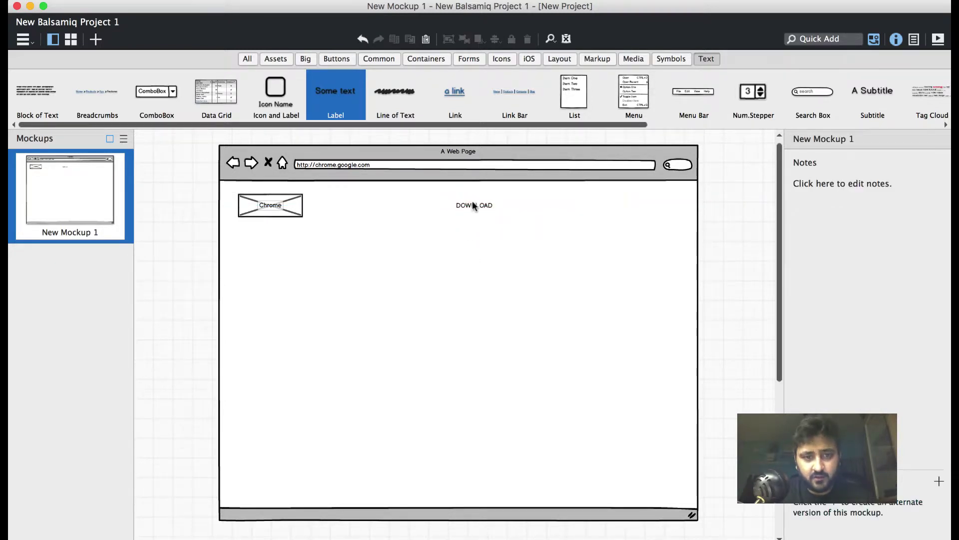
pyautogui.click(475, 211)
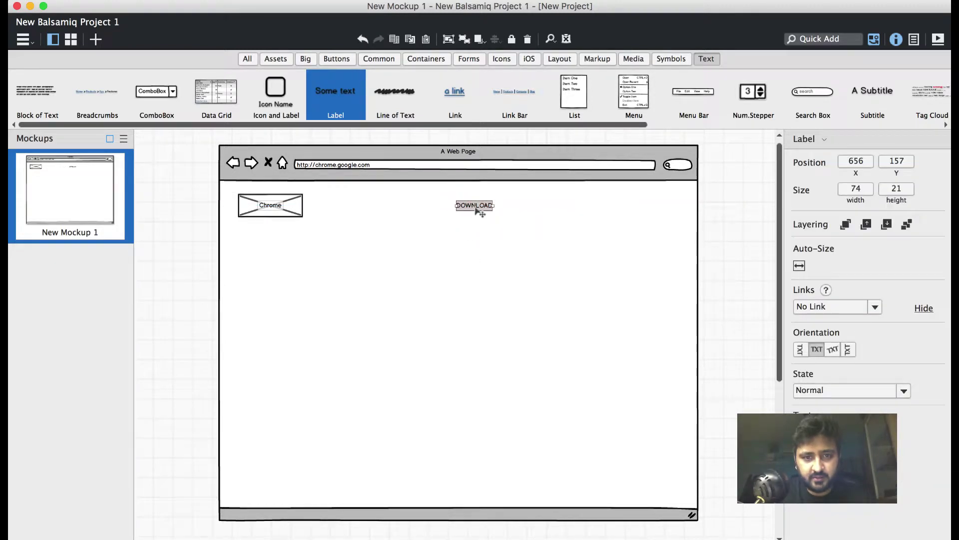
pyautogui.moveTo(476, 209); pyautogui.dragTo(642, 209)
# Check the navigation names on the Chrome page in the browser and change the second label's text to "SET UP"
pyautogui.press('super+Tab')
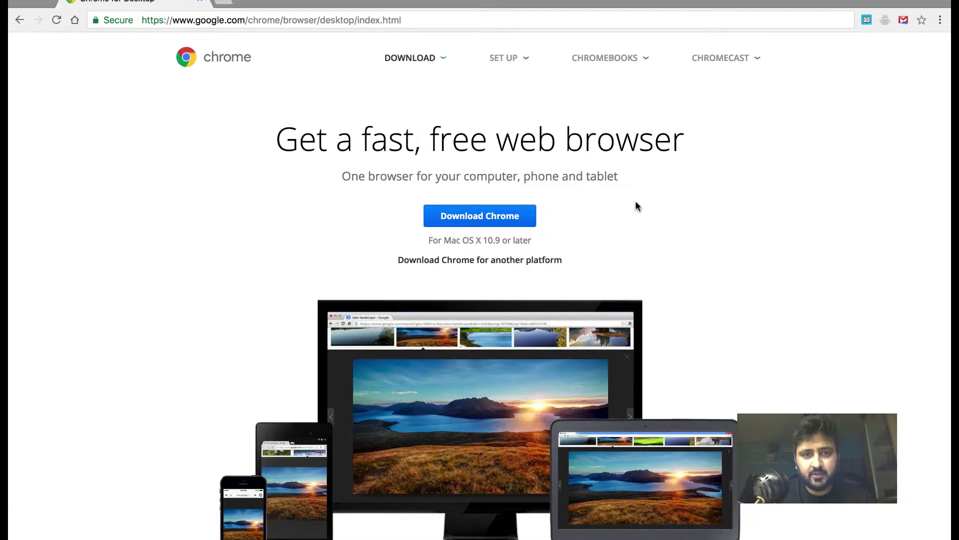
pyautogui.moveTo(499, 75)
pyautogui.moveTo(709, 65)
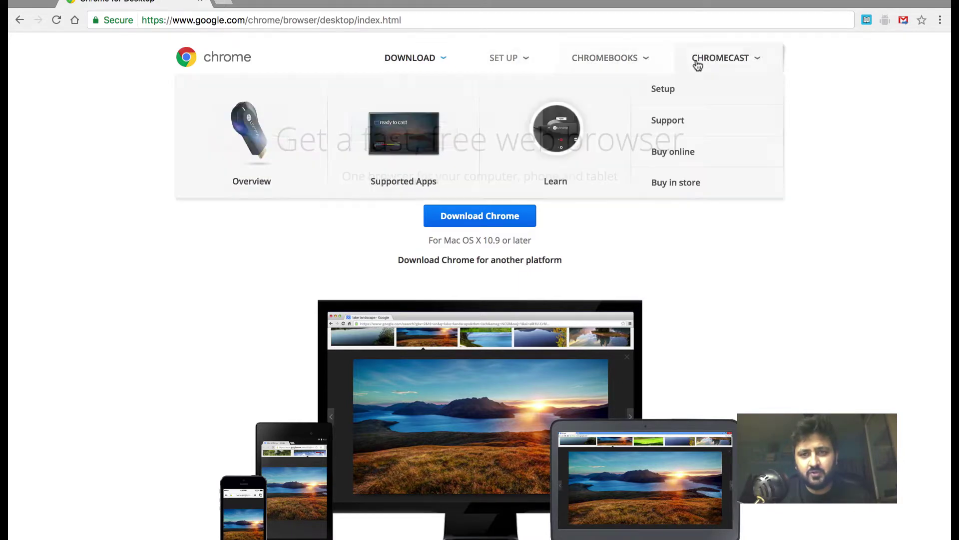
pyautogui.press('super+Tab')
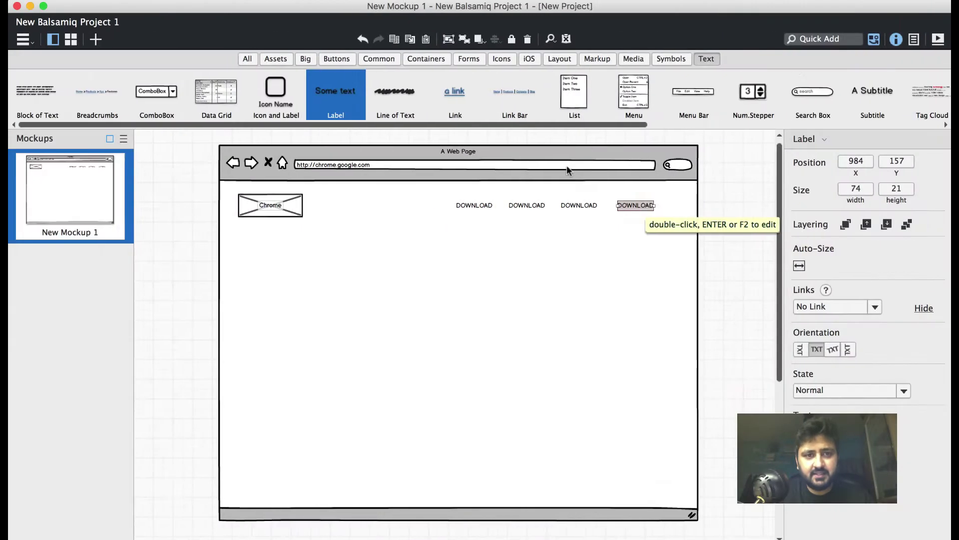
pyautogui.doubleClick(528, 206)
pyautogui.write('SE')
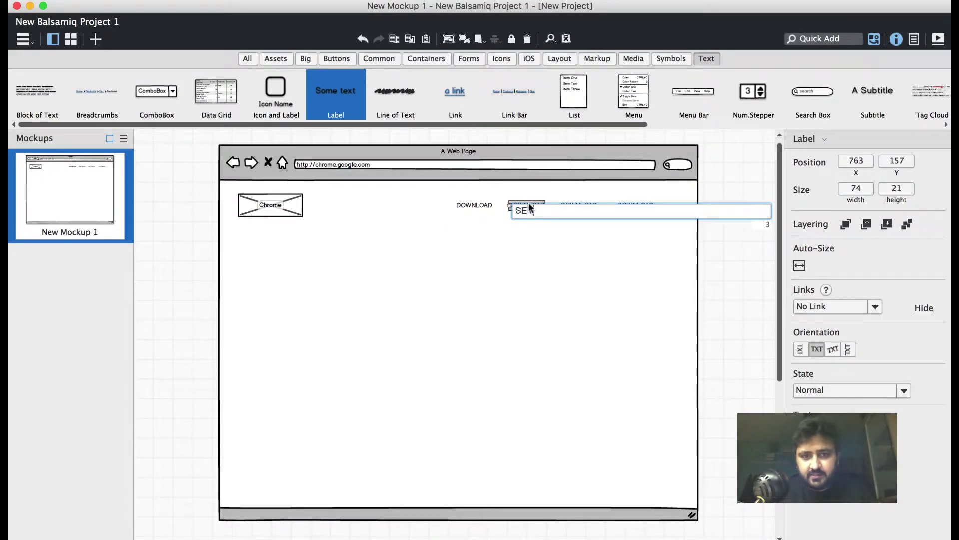
pyautogui.write('T UP')
pyautogui.press('Return')
pyautogui.click(552, 272)
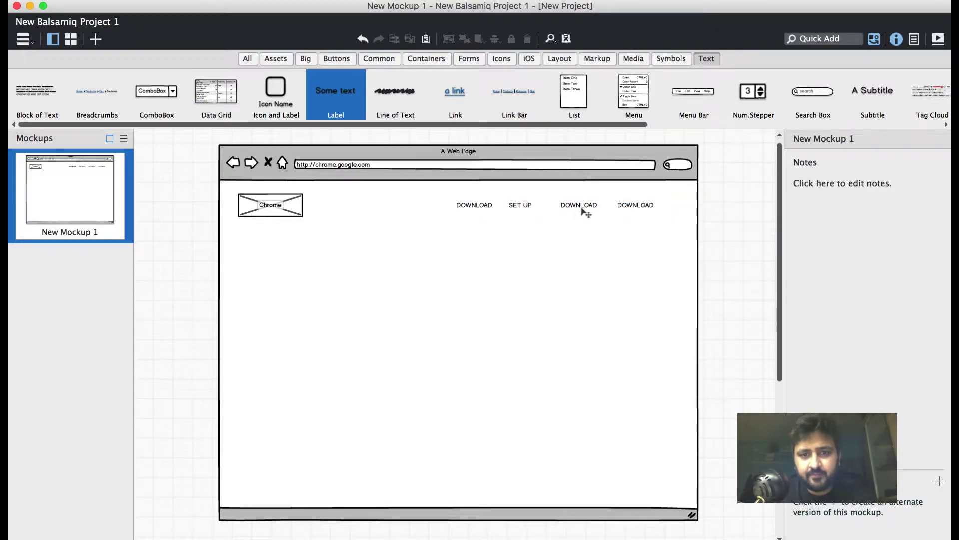
# Following the Chrome page, change the third label's text to "CHROMEBOOKS" and shift it left to about X 849, Y 157
pyautogui.doubleClick(583, 210)
pyautogui.press('super+Tab')
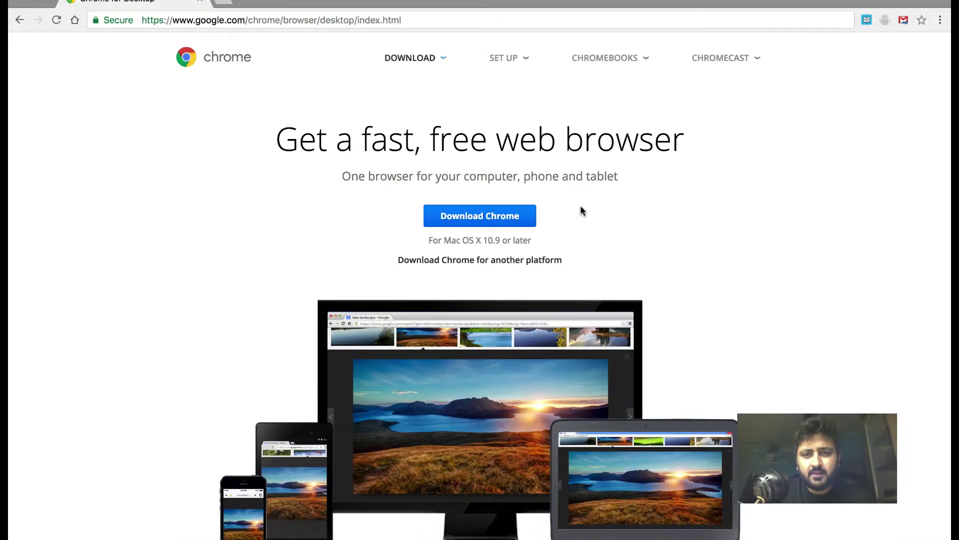
pyautogui.press('super+Tab')
pyautogui.write('CHR')
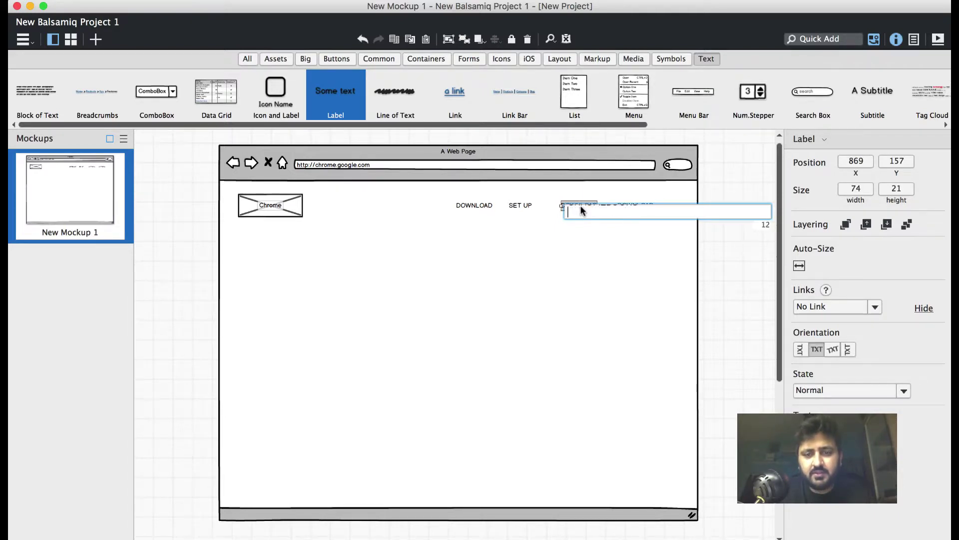
pyautogui.press('Return')
pyautogui.moveTo(584, 207); pyautogui.dragTo(574, 209)
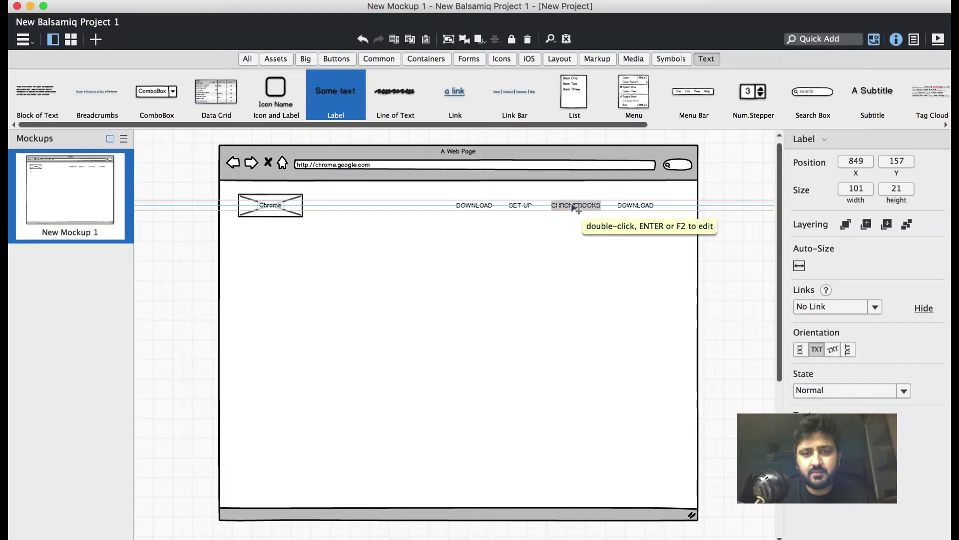
# Change the last navigation label's text to "CHROMECAST"
pyautogui.click(634, 206)
pyautogui.doubleClick(632, 207)
pyautogui.write('CHROME')
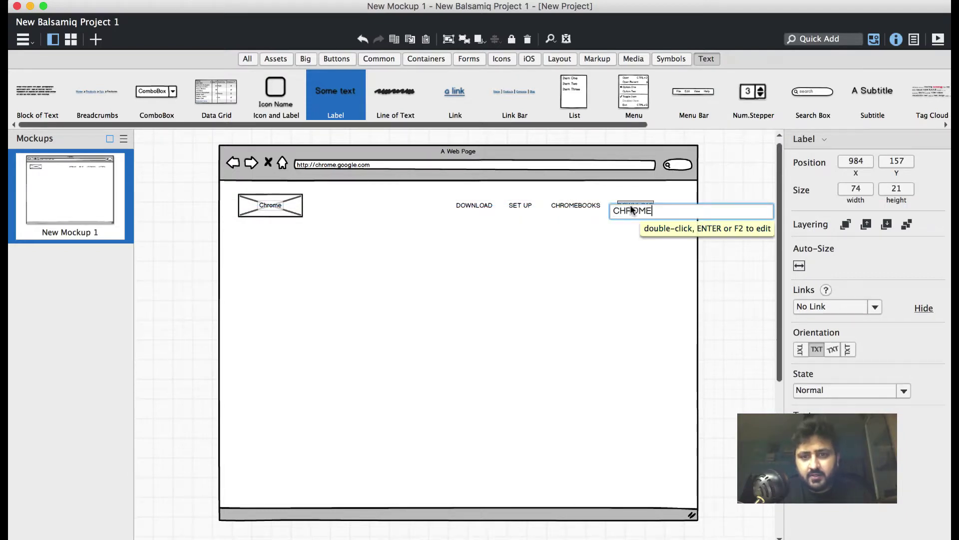
pyautogui.press('Return')
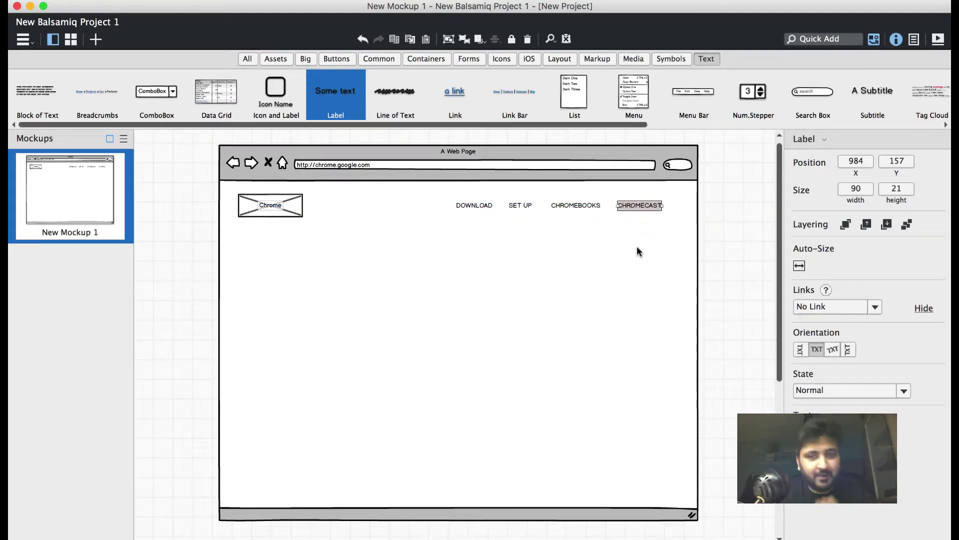
pyautogui.click(620, 222)
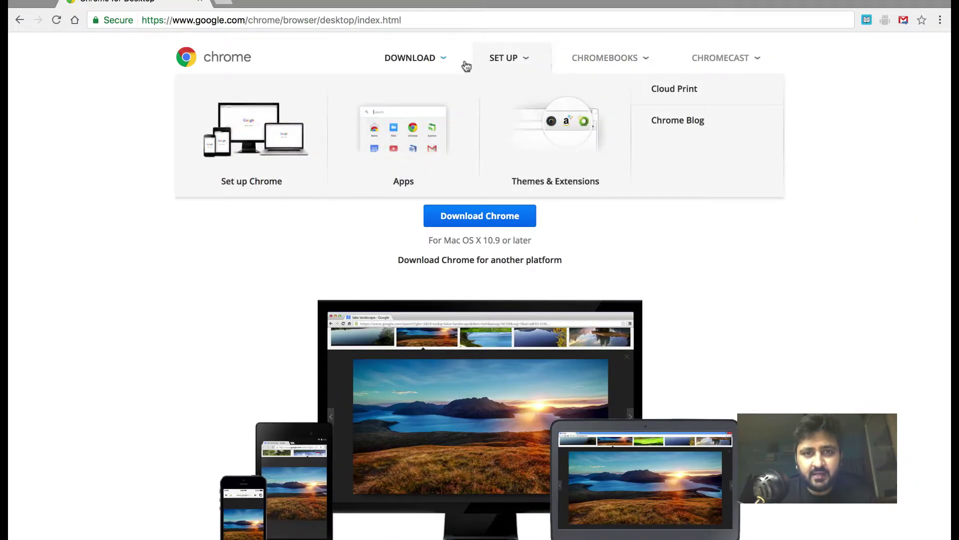
# Following the Chrome page's dropdown arrows, find the angle-down icon by searching "ARROW" and place it between DOWNLOAD and SET UP
pyautogui.moveTo(449, 61)
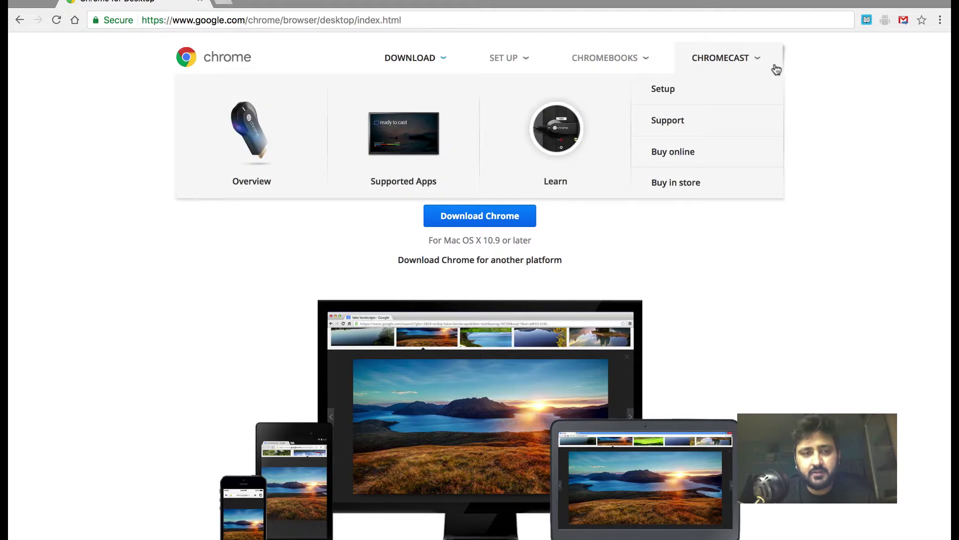
pyautogui.press('super+Tab')
pyautogui.click(836, 43)
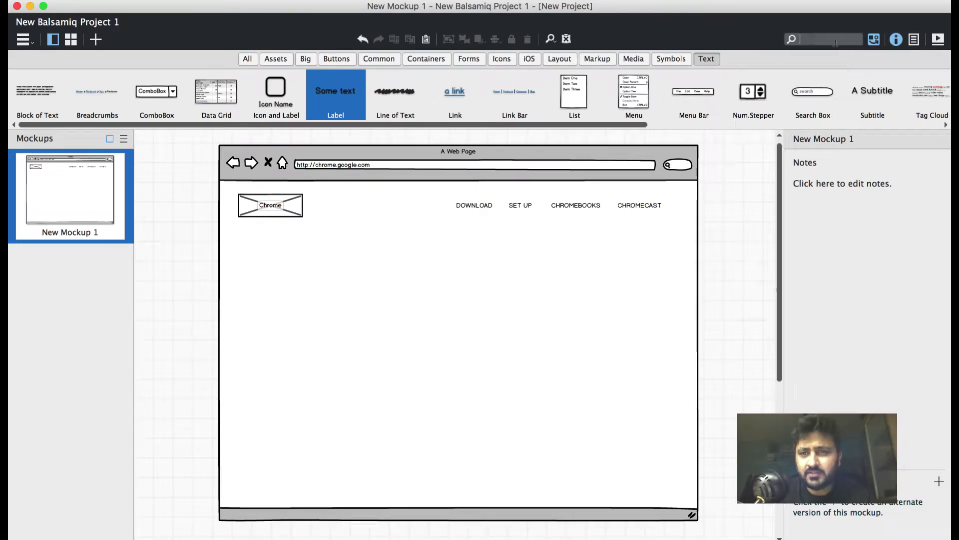
pyautogui.write('ARROW')
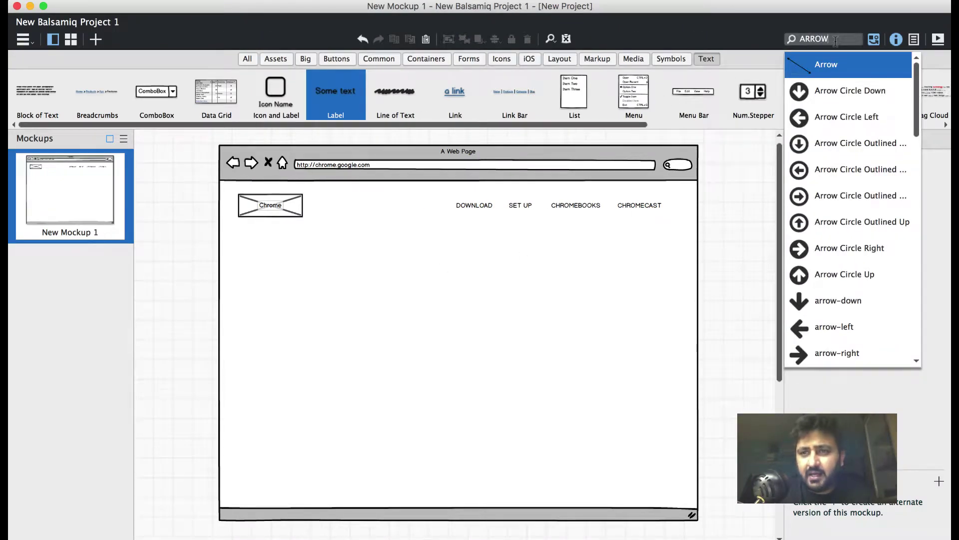
pyautogui.scroll(-10, 823, 172)
pyautogui.scroll(3, 820, 195)
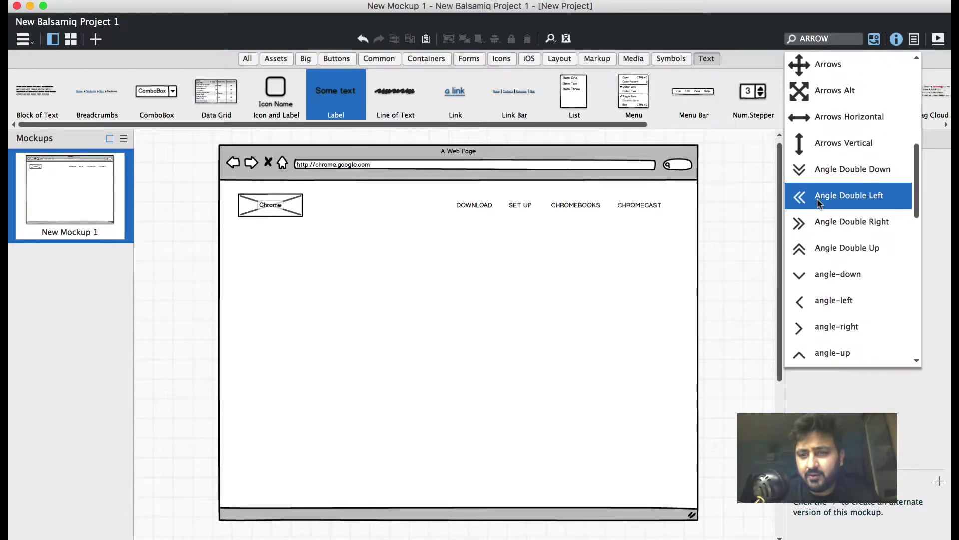
pyautogui.click(813, 278)
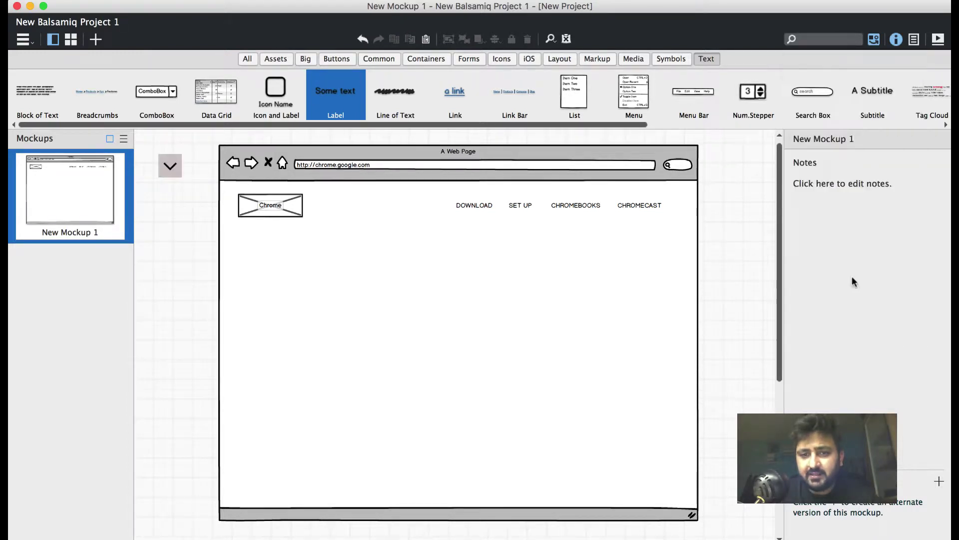
pyautogui.moveTo(175, 164); pyautogui.dragTo(503, 209)
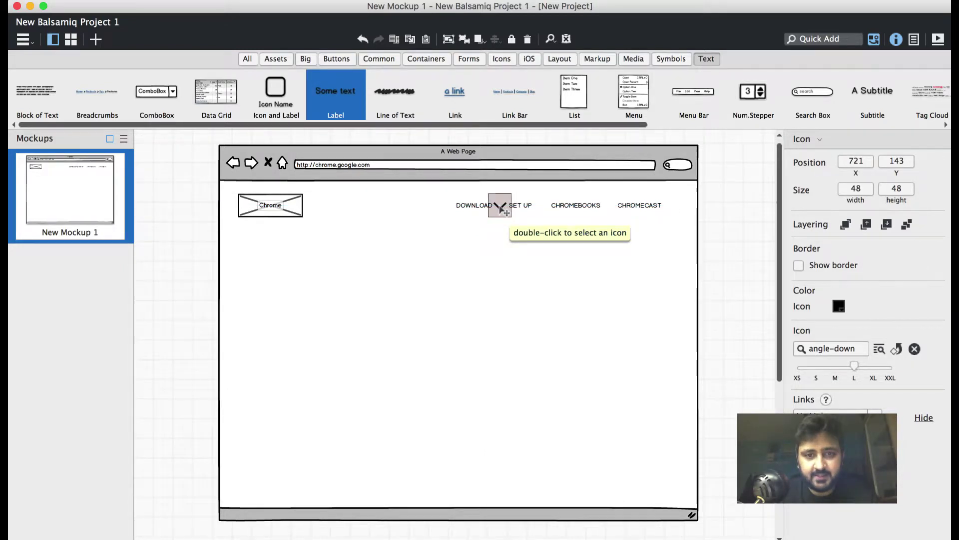
# Reduce the angle-down icon to size S (24x24)
pyautogui.press('2')
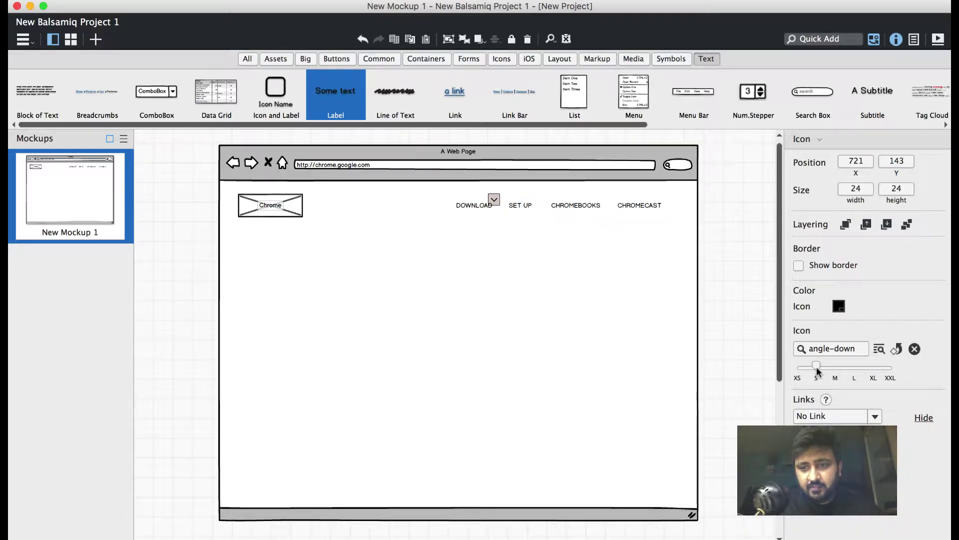
pyautogui.moveTo(817, 367)
pyautogui.mouseDown()
pyautogui.moveTo(893, 368)
pyautogui.moveTo(825, 375)
pyautogui.mouseUp()
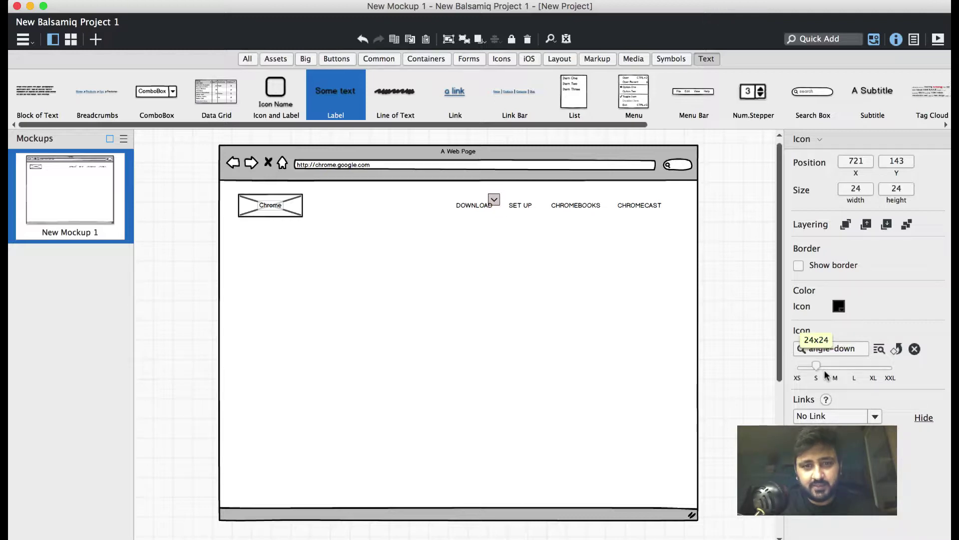
pyautogui.click(594, 311)
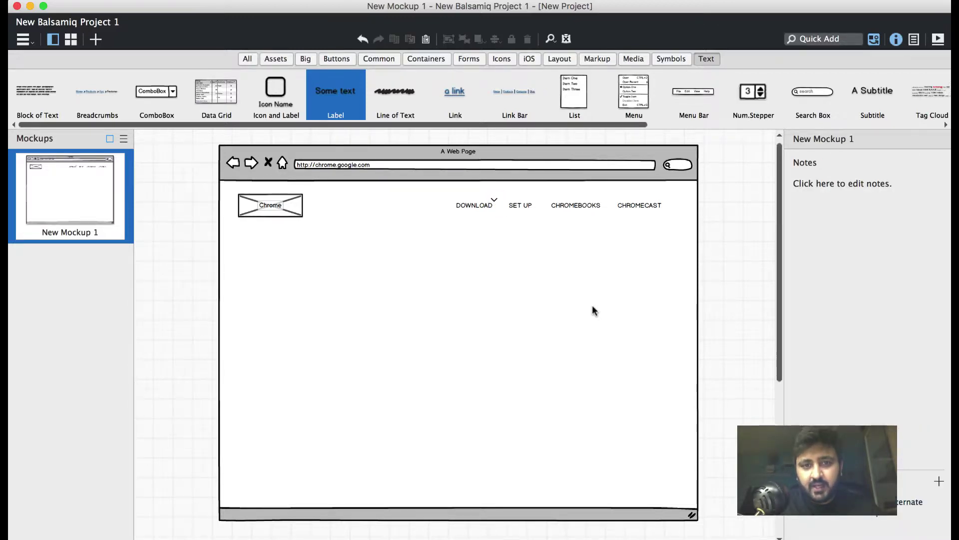
# Move the angle-down icon to about X 728, Y 154 so it lines up with the end of the DOWNLOAD label
pyautogui.click(494, 202)
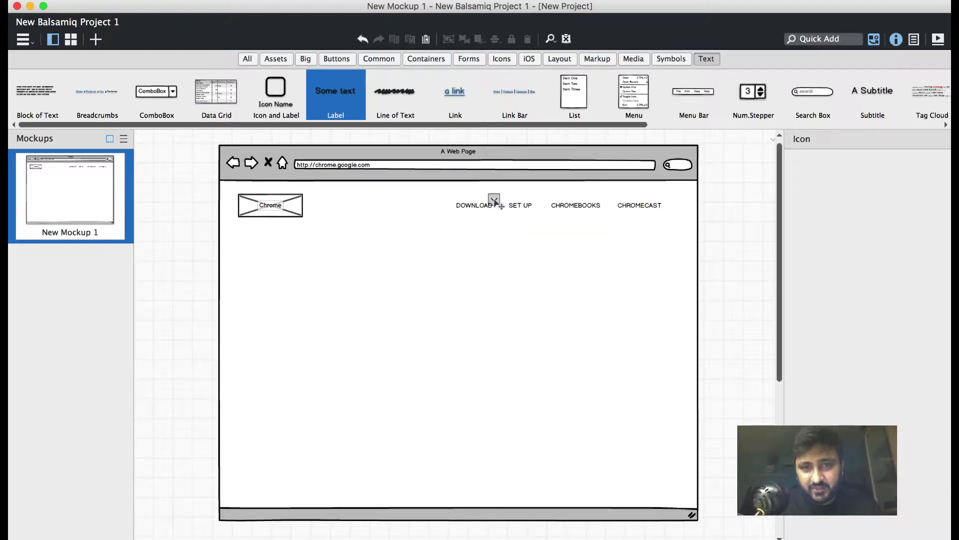
pyautogui.moveTo(495, 202); pyautogui.dragTo(496, 203)
pyautogui.hotkey('shift', 'Down')
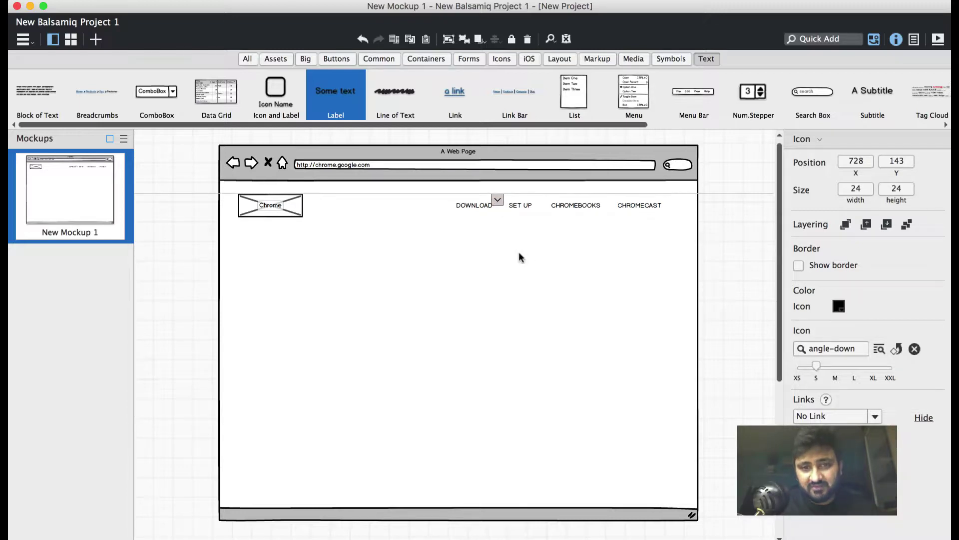
pyautogui.press('Down')
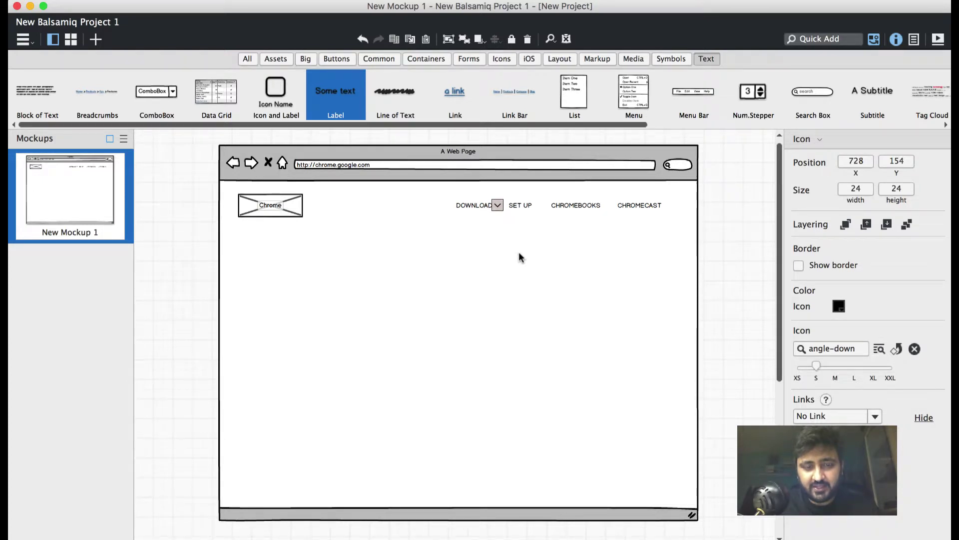
pyautogui.click(519, 254)
# Place copies of the angle-down icon directly after the SET UP, CHROMEBOOKS and CHROMECAST labels
pyautogui.click(498, 206)
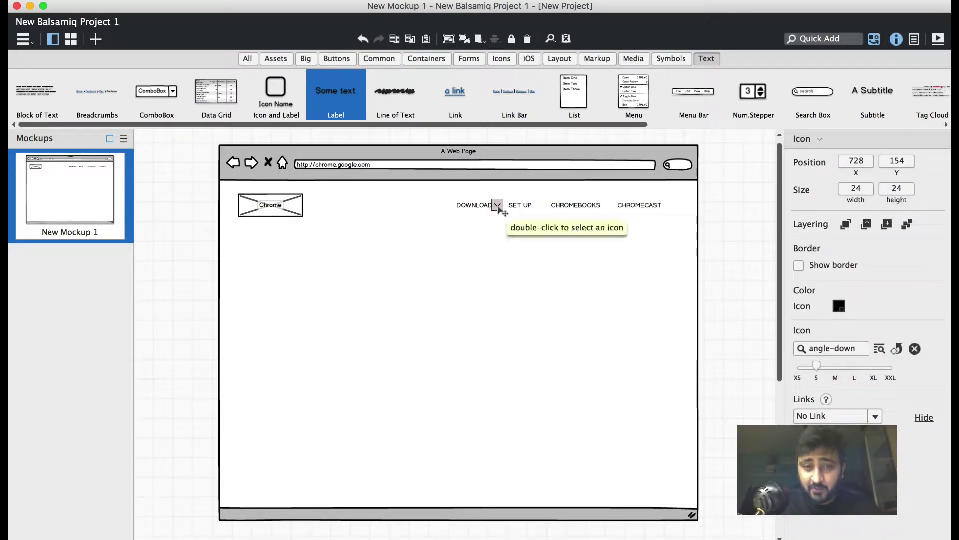
pyautogui.moveTo(499, 206); pyautogui.dragTo(670, 205)
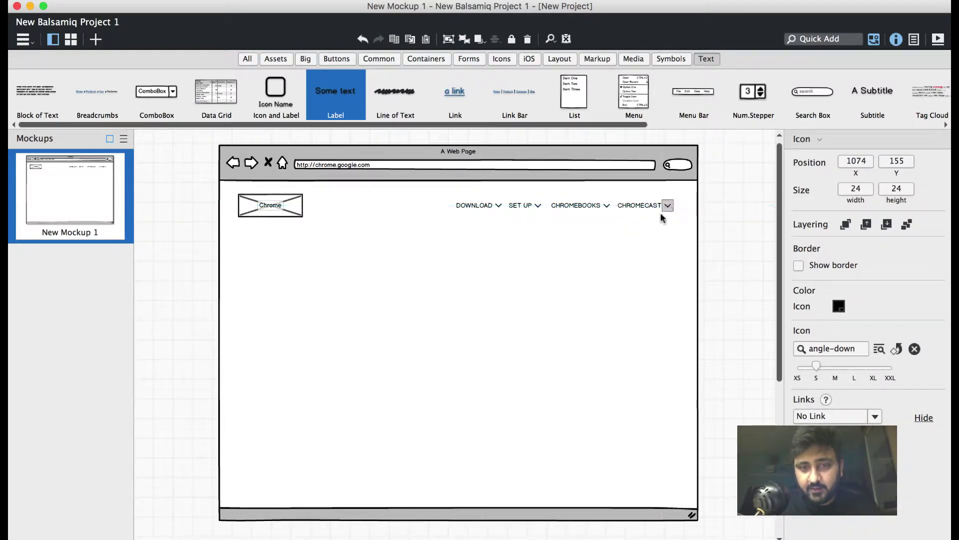
pyautogui.press('Escape')
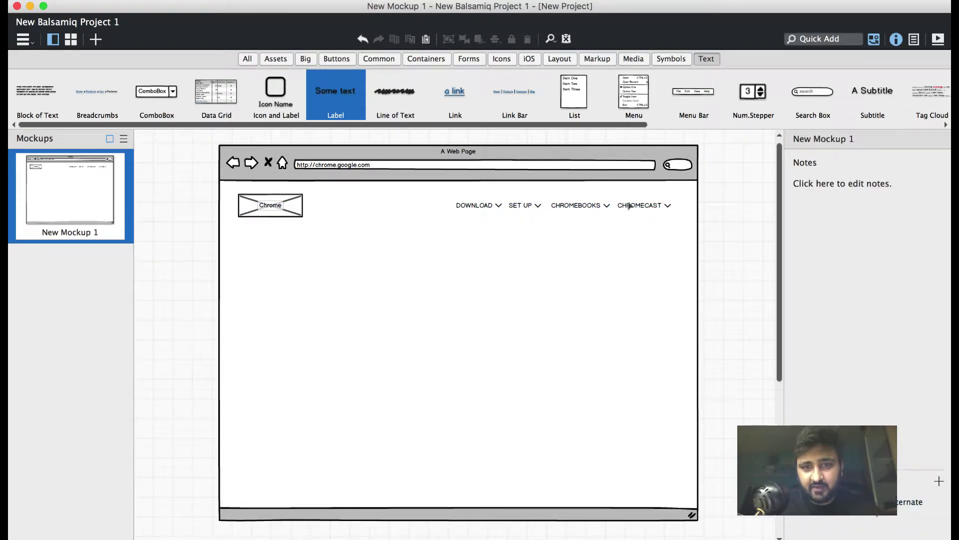
# Shift the SET UP label and its arrow icon slightly right, with the label at about X 768, Y 157, to even out the spacing
pyautogui.click(518, 206)
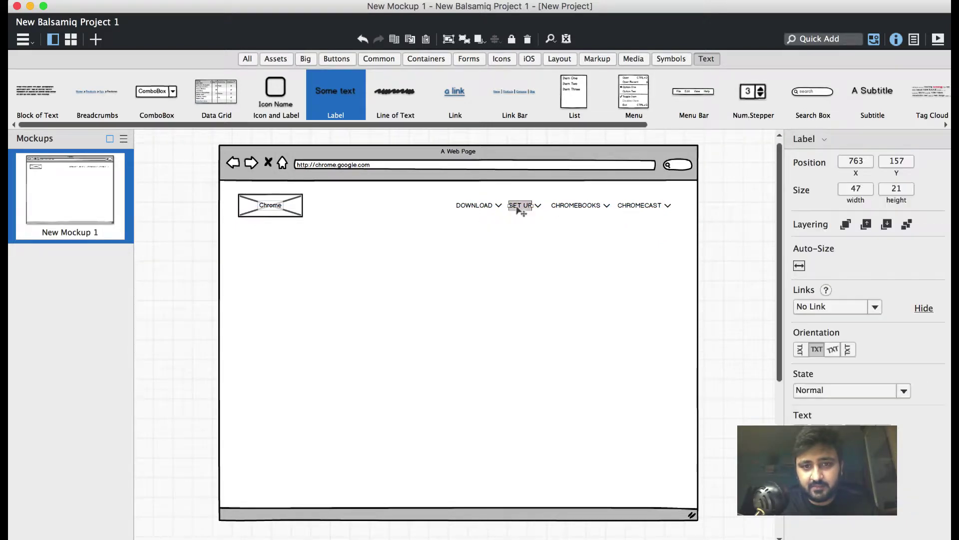
pyautogui.keyDown('shift'); pyautogui.click(539, 206); pyautogui.keyUp('shift')
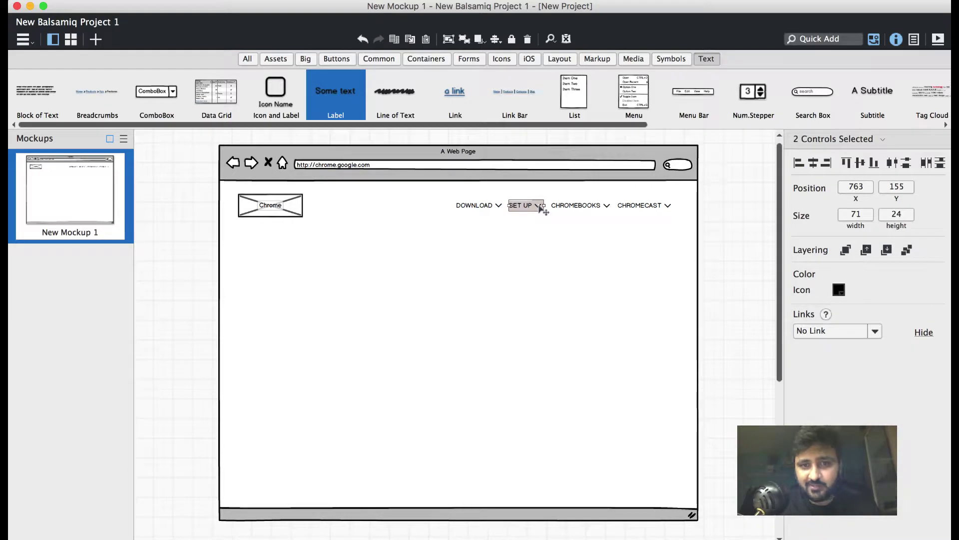
pyautogui.moveTo(540, 206); pyautogui.dragTo(518, 208)
pyautogui.click(520, 299)
pyautogui.click(520, 208)
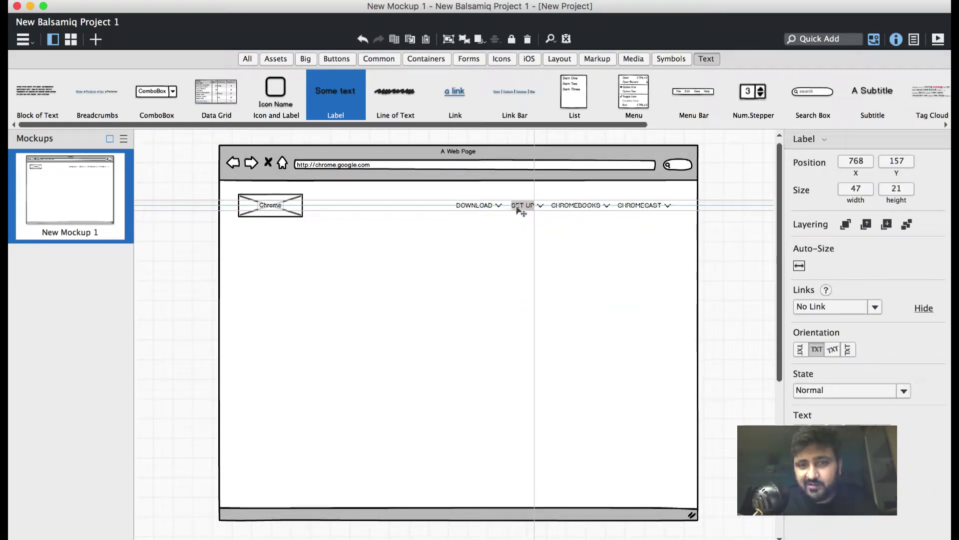
pyautogui.moveTo(520, 210); pyautogui.dragTo(519, 210)
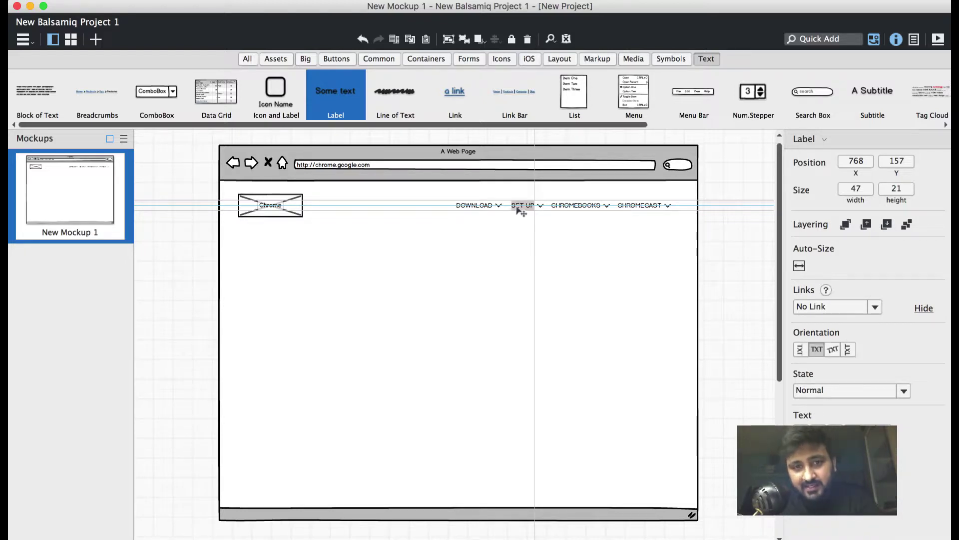
pyautogui.moveTo(520, 211); pyautogui.dragTo(520, 211)
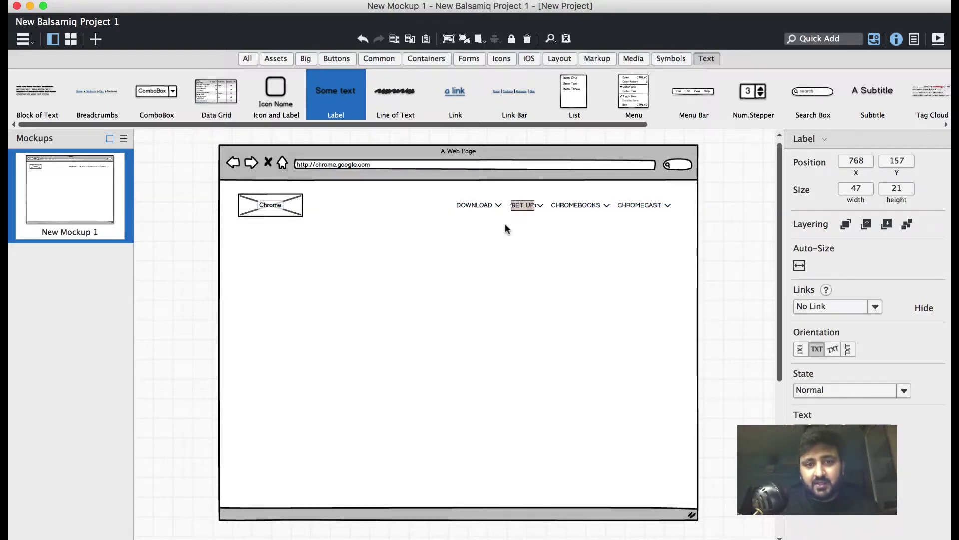
pyautogui.press('Escape')
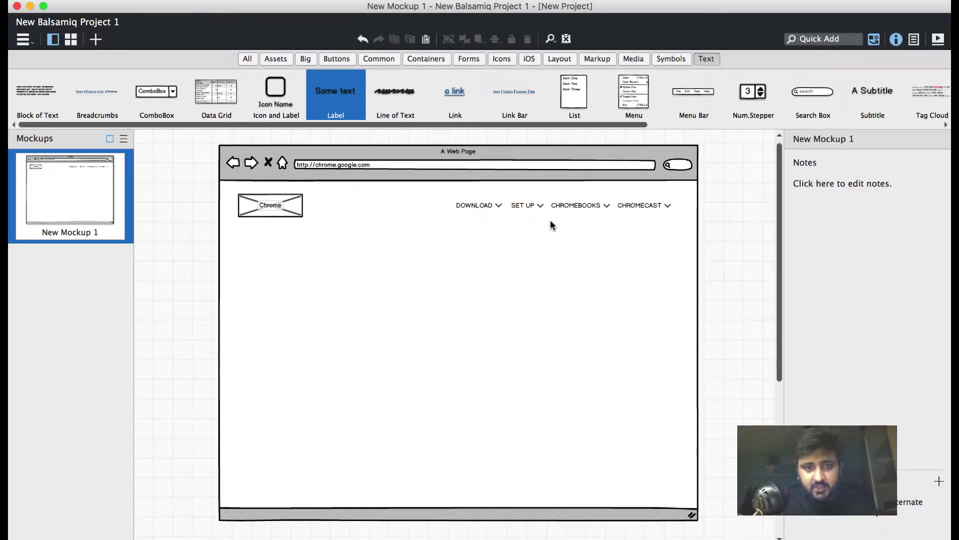
# Check the headline on the reference page in Google Chrome and place a Title component in the Balsamiq mockup at about X 507, Y 297
pyautogui.press('super+Tab')
pyautogui.press('super+Tab')
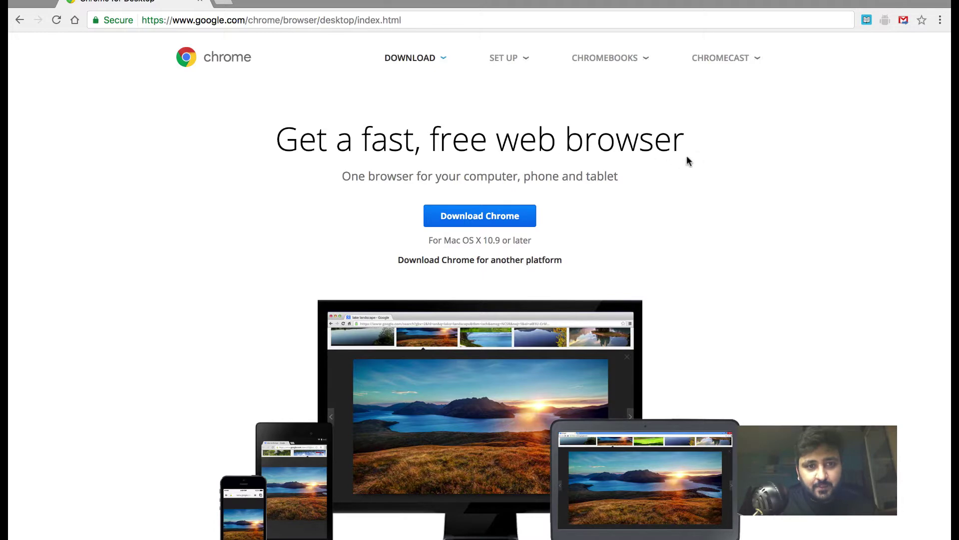
pyautogui.press('super+Tab')
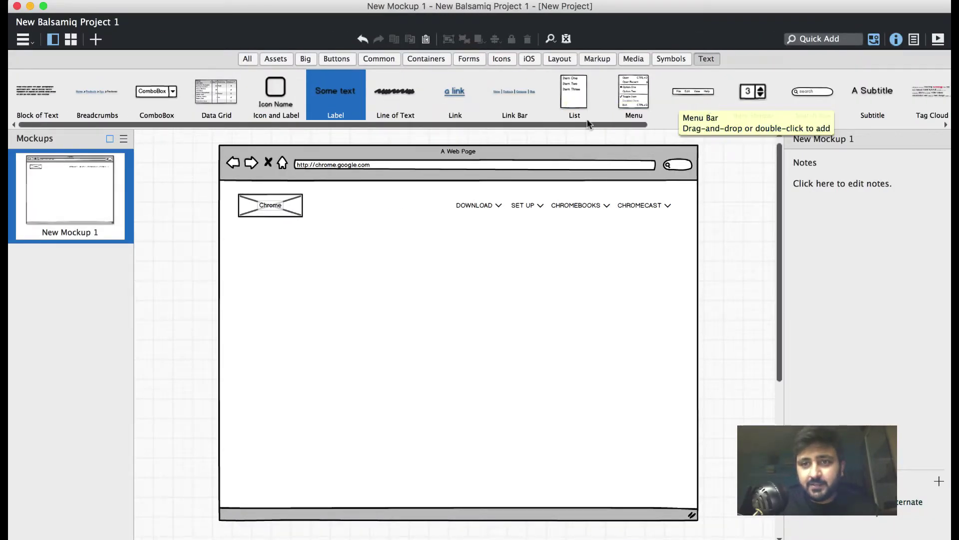
pyautogui.moveTo(556, 123); pyautogui.dragTo(745, 122)
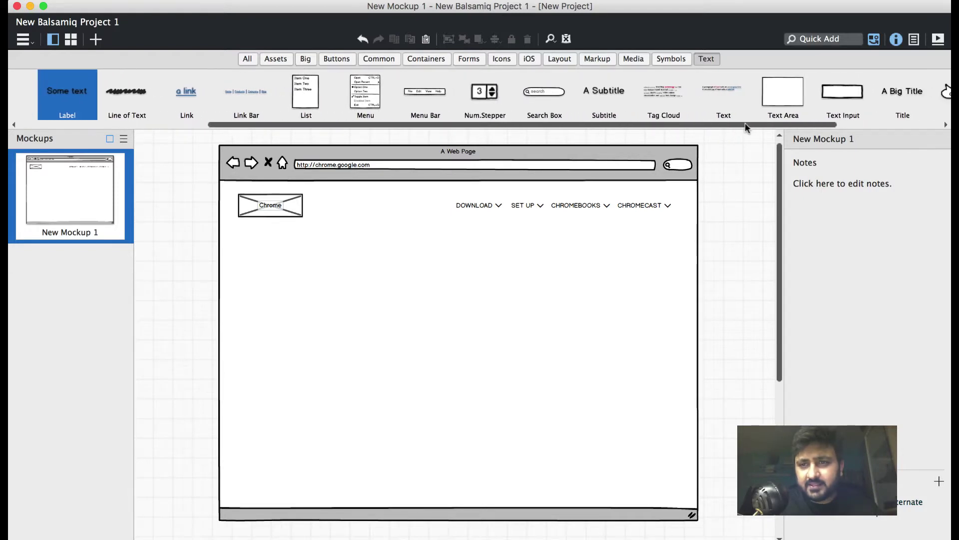
pyautogui.moveTo(866, 92); pyautogui.dragTo(383, 272)
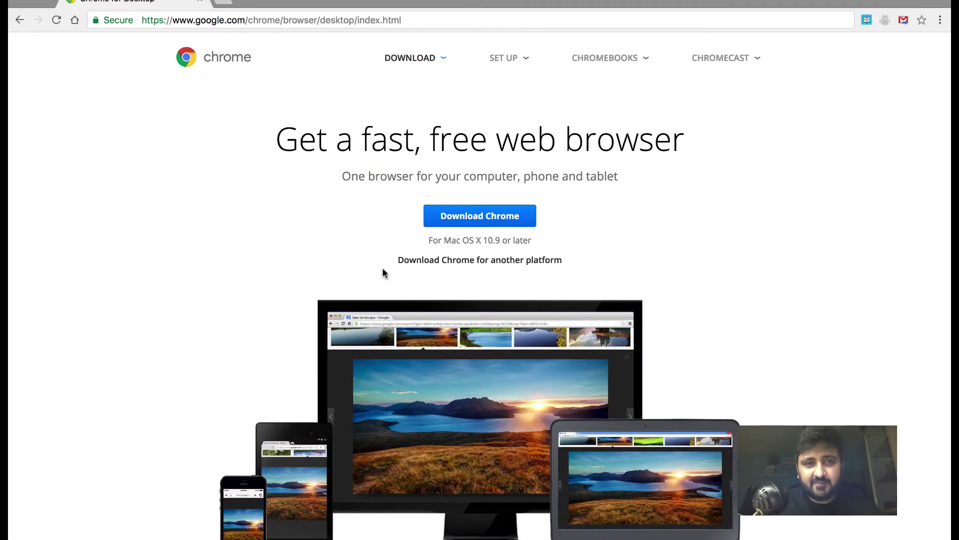
# Copy the headline from the reference page and use it as the title's text: "Get a fast, free web browser"
pyautogui.moveTo(283, 142); pyautogui.dragTo(710, 146)
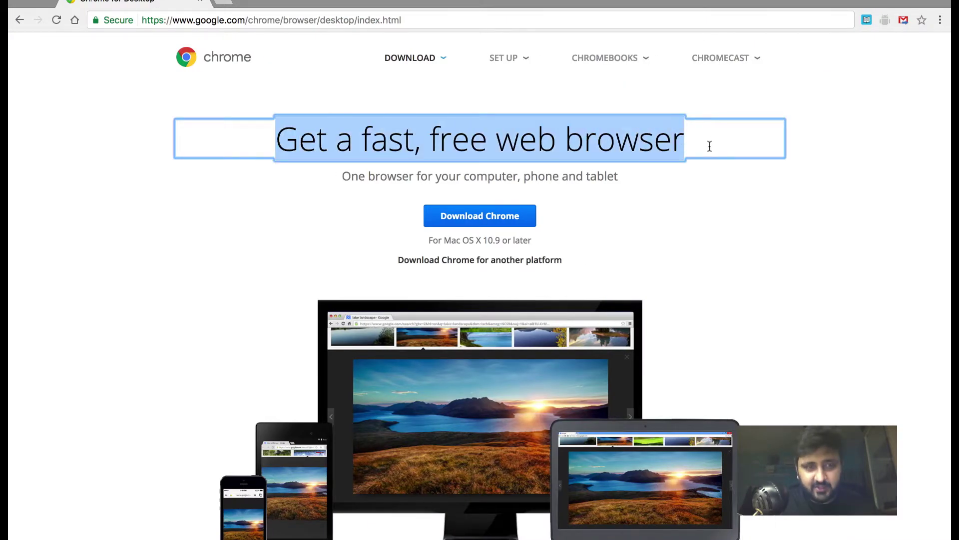
pyautogui.press('super+c')
pyautogui.press('super+Tab')
pyautogui.doubleClick(460, 275)
pyautogui.press('super+v')
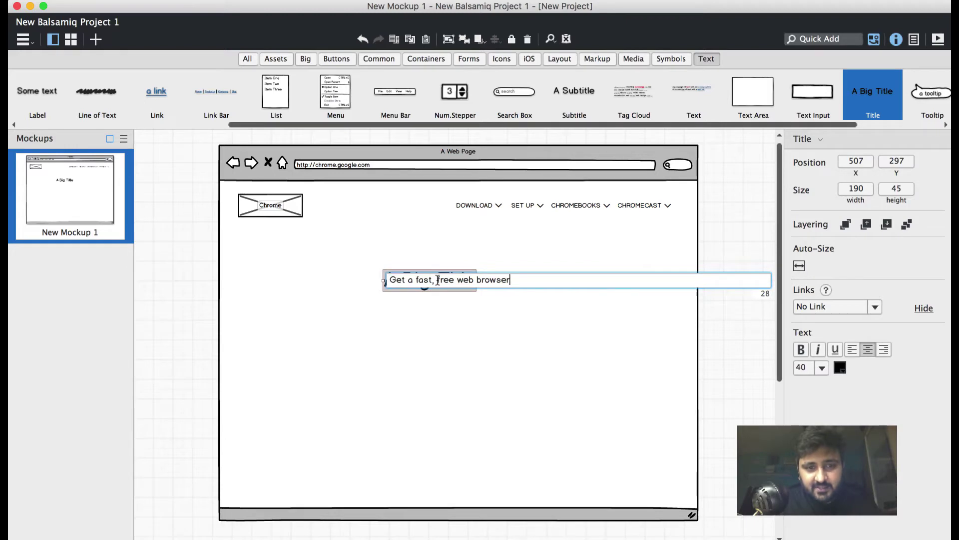
pyautogui.press('Return')
pyautogui.click(450, 313)
# Centre the title horizontally in the browser window at about X 397, Y 307
pyautogui.click(471, 285)
pyautogui.moveTo(471, 286); pyautogui.dragTo(418, 292)
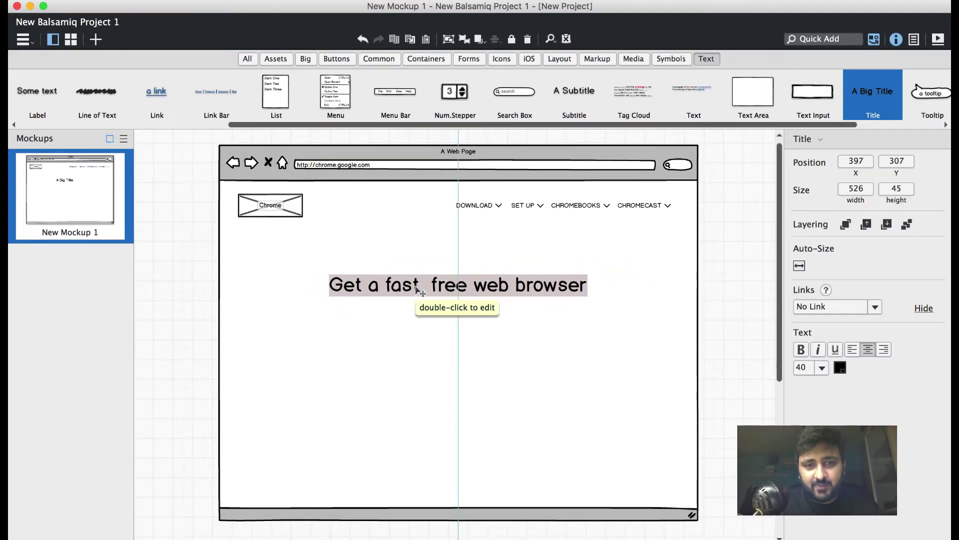
pyautogui.click(417, 380)
# Copy the reference page's tagline into a new Subtitle below the title, reading "One browser for your computer, phone and tablet"
pyautogui.press('super+Tab')
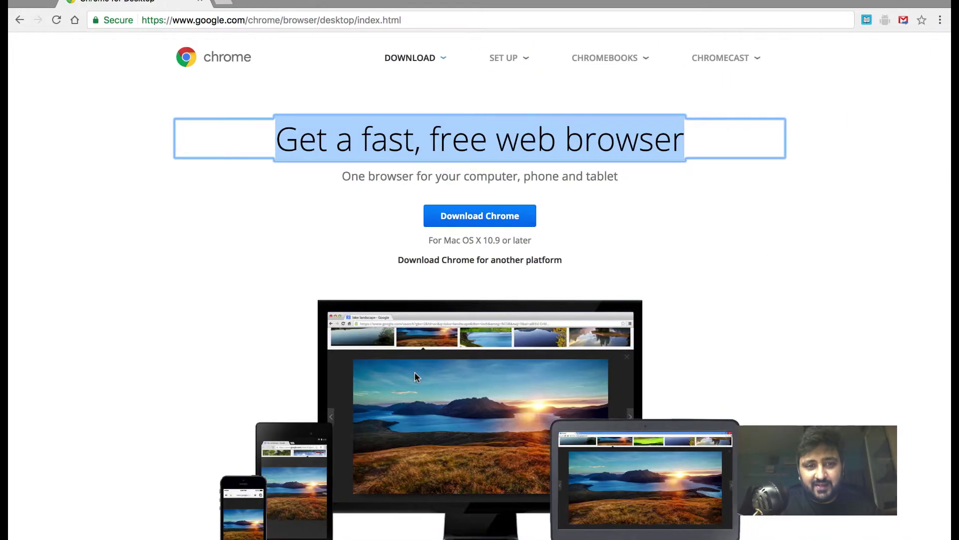
pyautogui.moveTo(343, 176); pyautogui.dragTo(623, 181)
pyautogui.press('super+Tab')
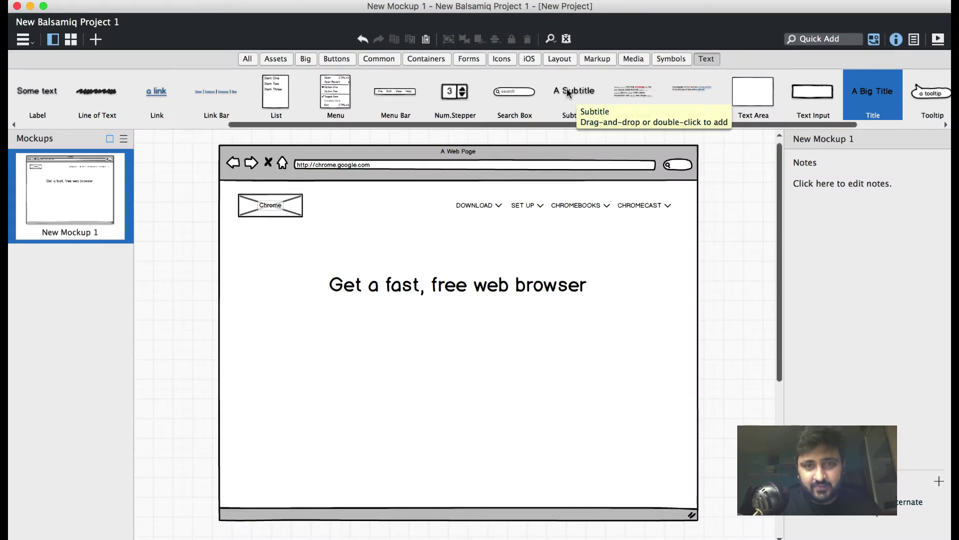
pyautogui.moveTo(567, 88); pyautogui.dragTo(408, 317)
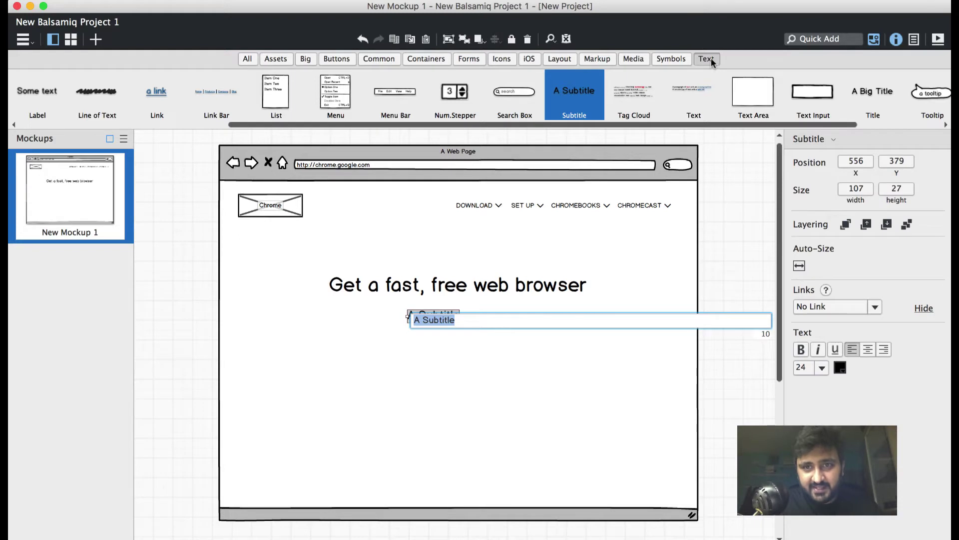
pyautogui.press('super+v')
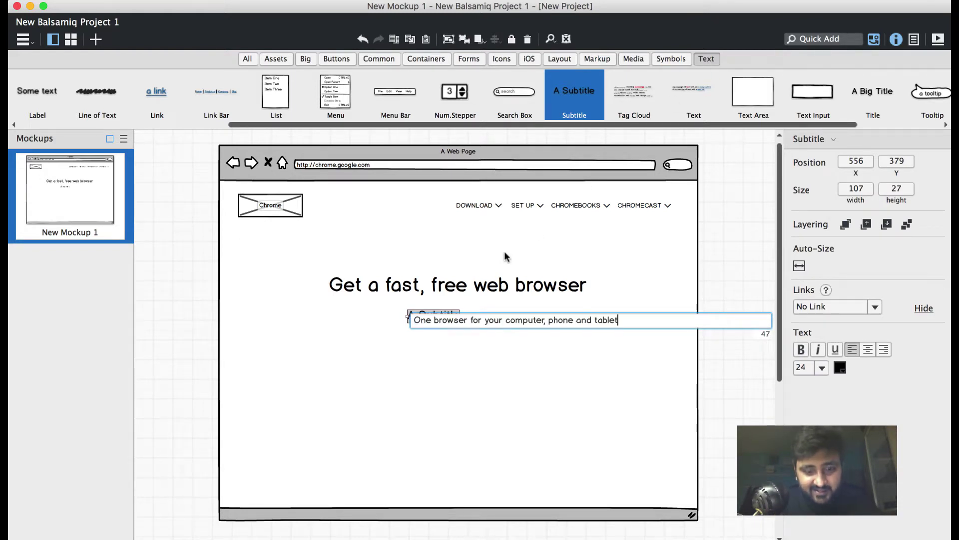
pyautogui.press('Return')
pyautogui.click(475, 376)
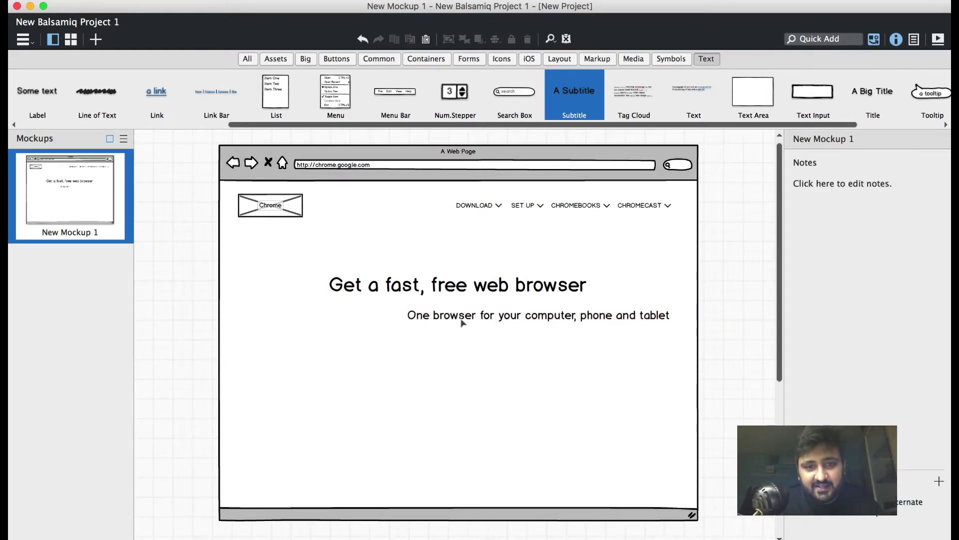
# Move the subtitle under the title, compare with the reference page, and set its font size to 14 and then 20 while re-centring it
pyautogui.moveTo(394, 317)
pyautogui.mouseDown()
pyautogui.moveTo(402, 319)
pyautogui.moveTo(387, 317)
pyautogui.mouseUp()
pyautogui.hotkey('ctrl', 'Right')
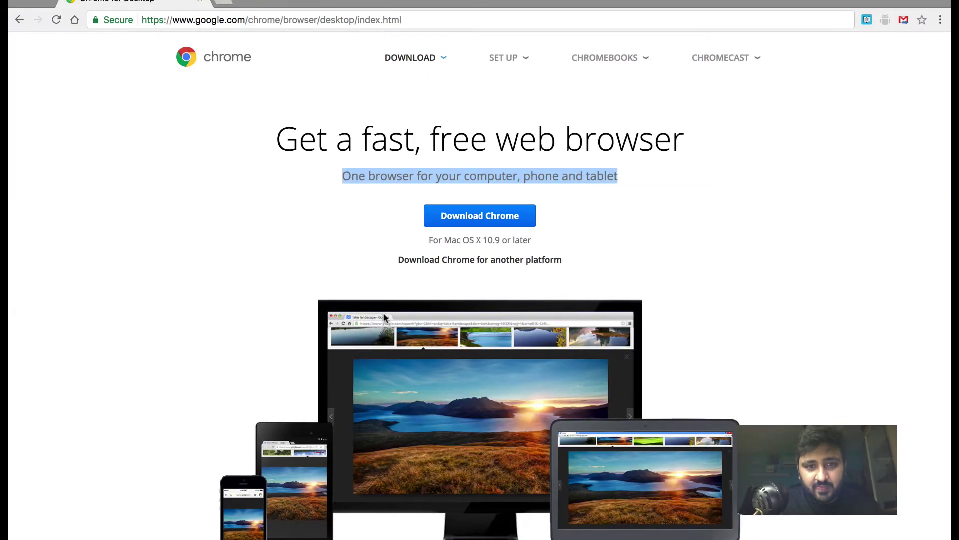
pyautogui.hotkey('ctrl', 'Left')
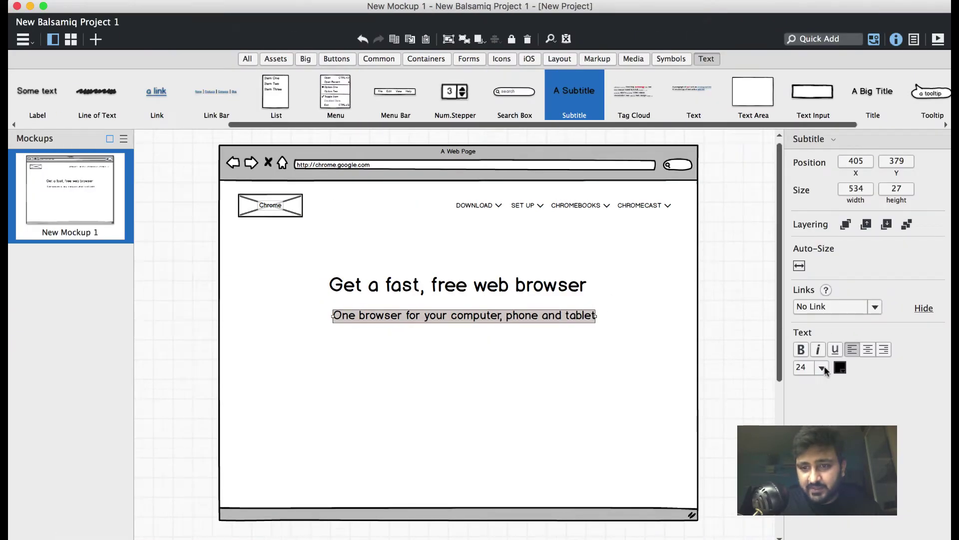
pyautogui.click(822, 368)
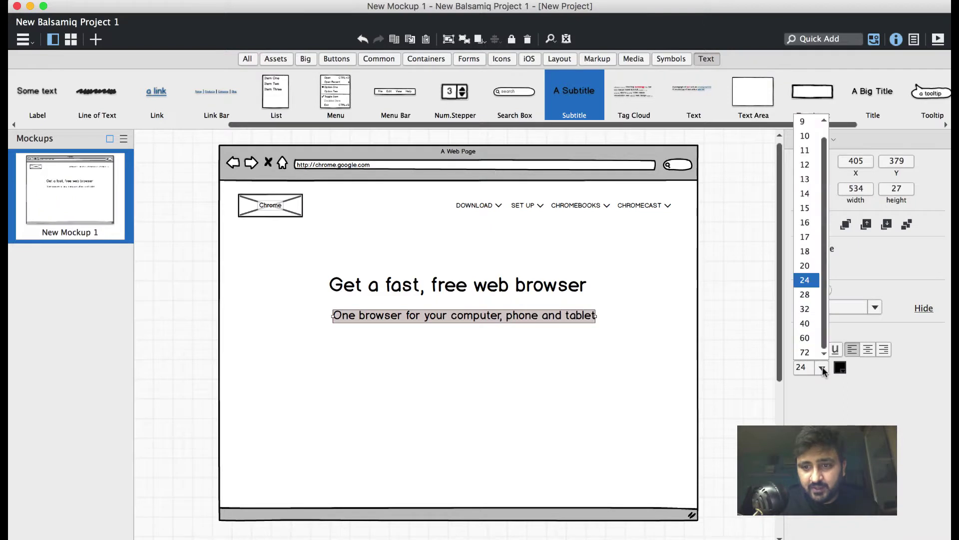
pyautogui.click(806, 194)
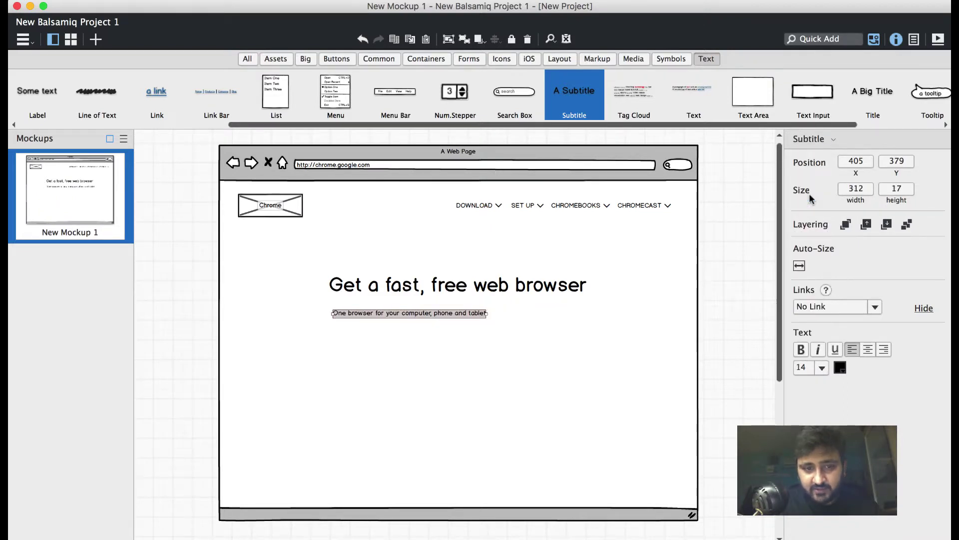
pyautogui.click(822, 365)
pyautogui.click(805, 252)
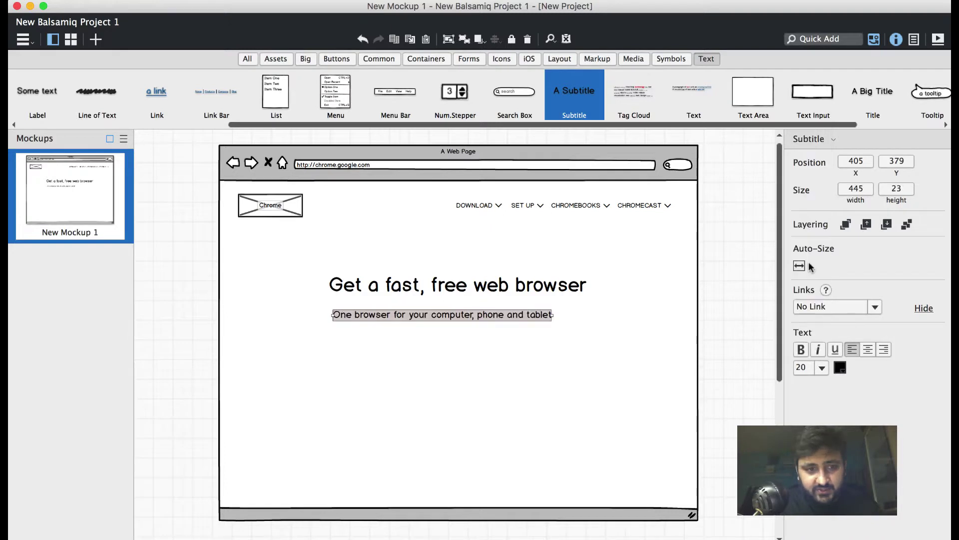
pyautogui.click(452, 325)
pyautogui.moveTo(453, 326); pyautogui.dragTo(460, 324)
# Set the title's font size to 60 and move it up and left to about Y 267 to recentre it above the subtitle
pyautogui.click(440, 287)
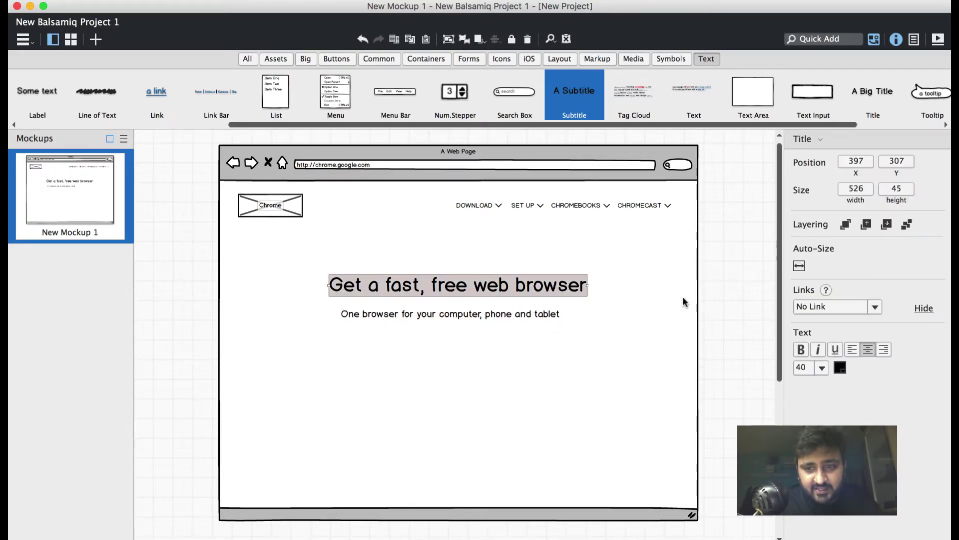
pyautogui.click(821, 368)
pyautogui.click(805, 338)
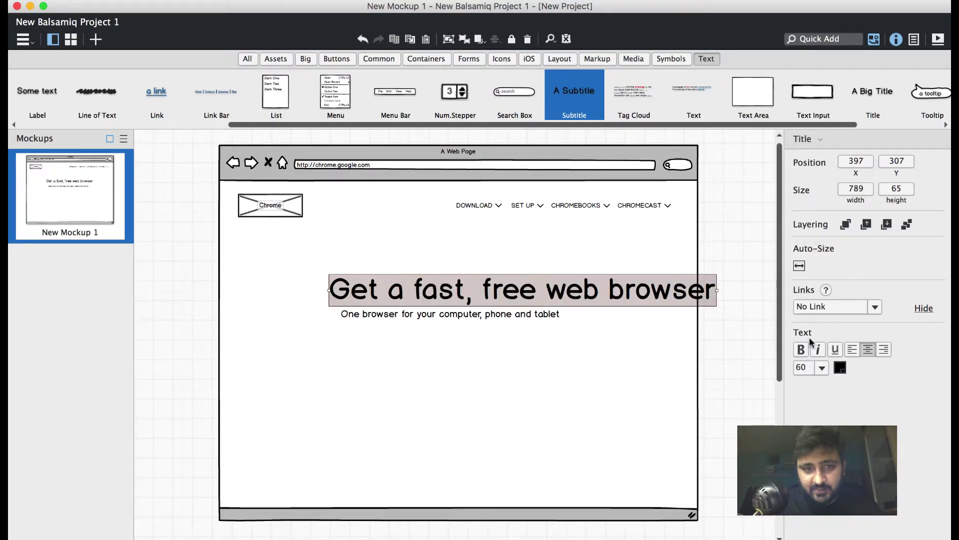
pyautogui.moveTo(575, 293); pyautogui.dragTo(526, 272)
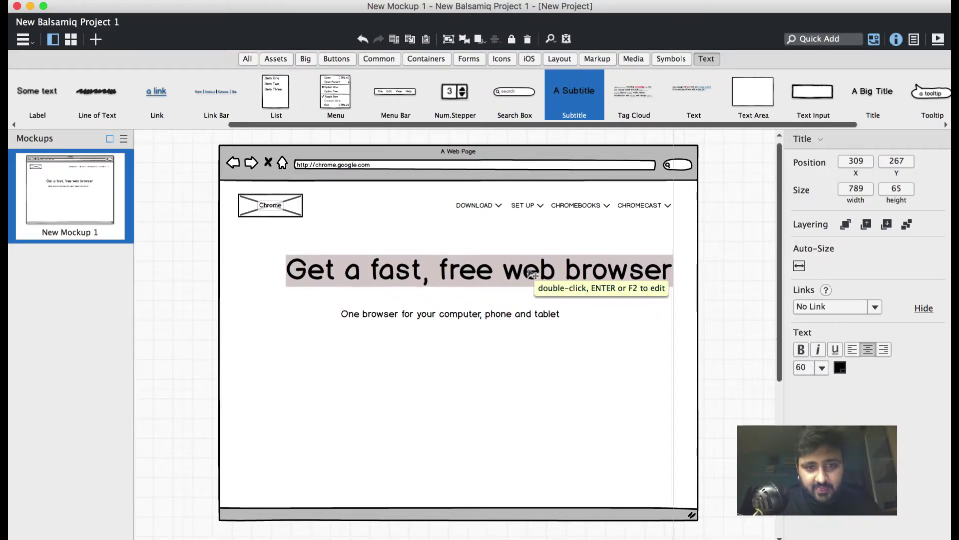
# Set the subtitle's font size to 28 and centre it beneath the title at about X 391, Y 363
pyautogui.moveTo(444, 315); pyautogui.dragTo(452, 311)
pyautogui.click(822, 368)
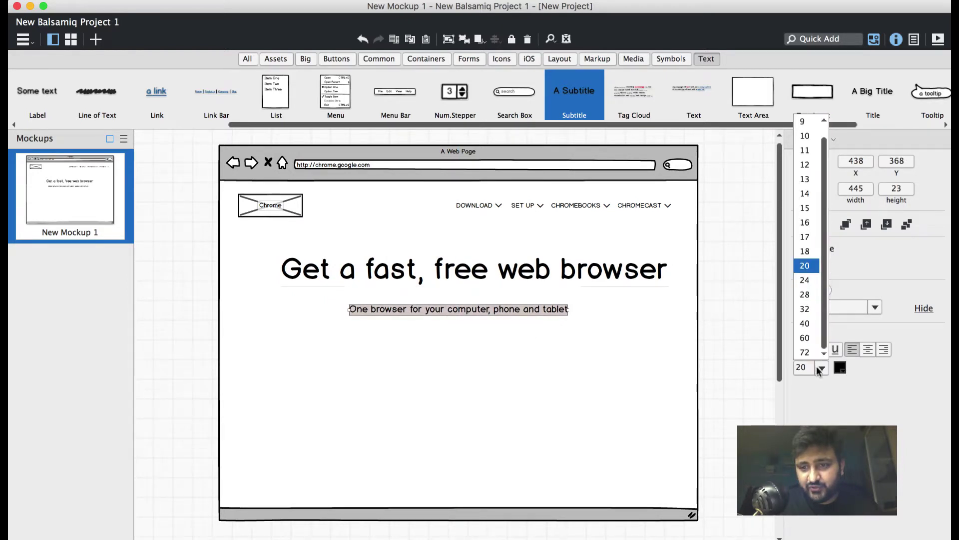
pyautogui.click(804, 294)
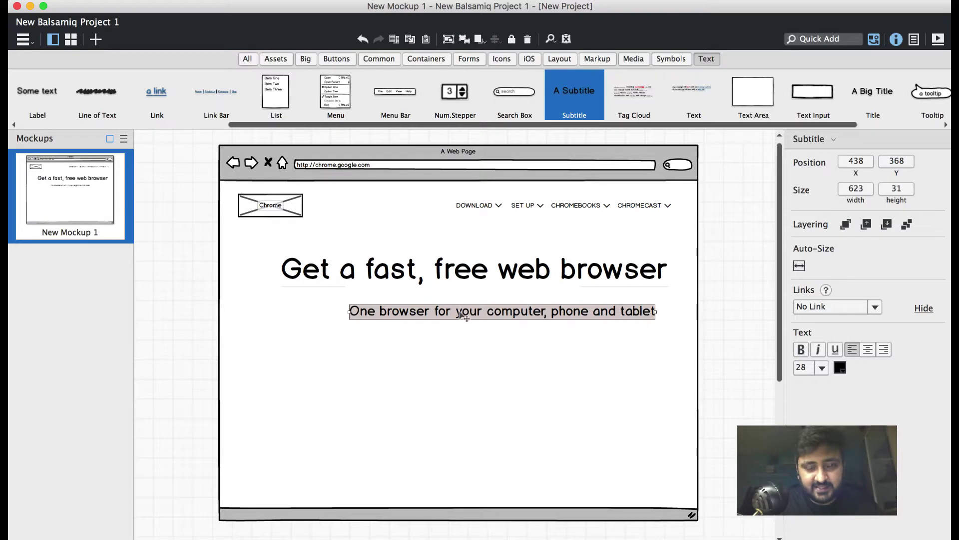
pyautogui.moveTo(462, 315); pyautogui.dragTo(440, 313)
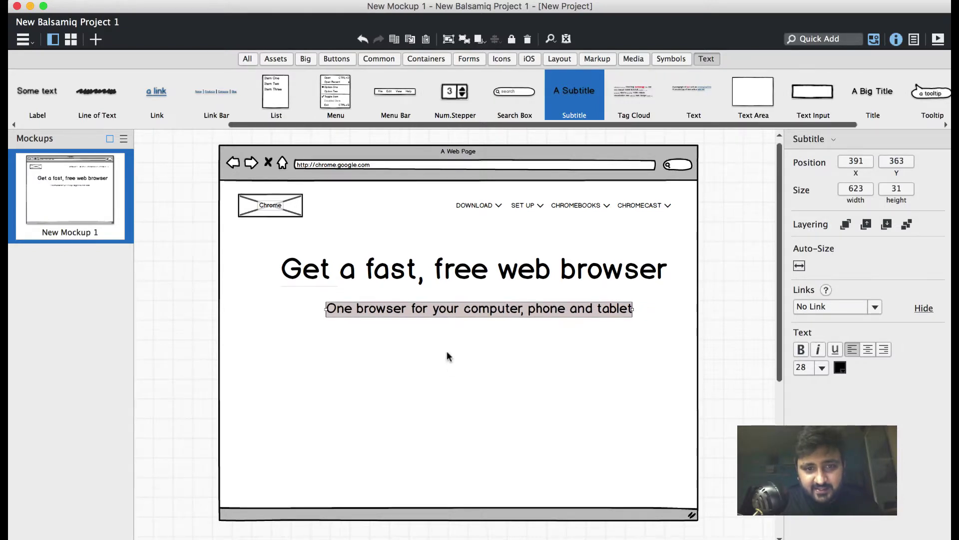
pyautogui.click(451, 330)
# Check the reference page's download button, then add a Button component below the subtitle at about X 608, Y 413
pyautogui.hotkey('ctrl', 'Right')
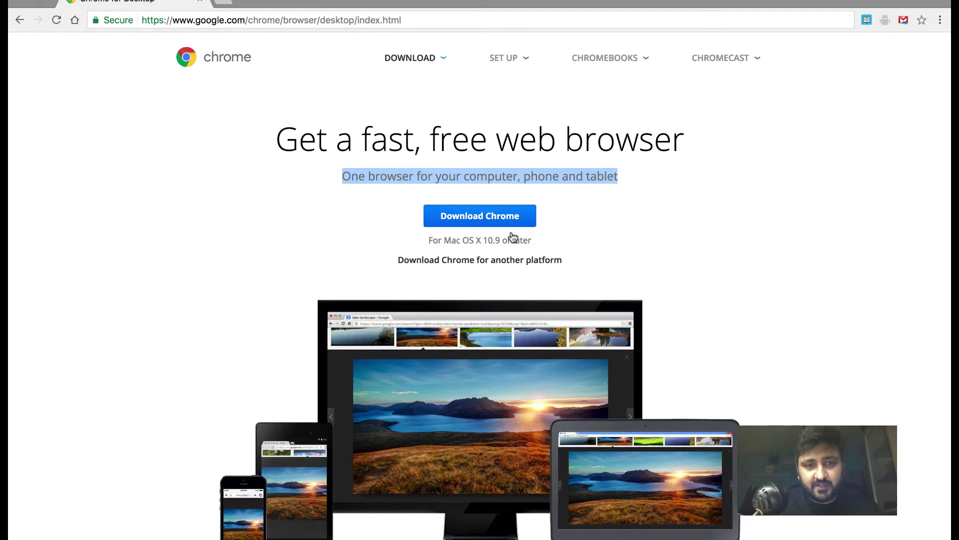
pyautogui.hotkey('ctrl', 'Left')
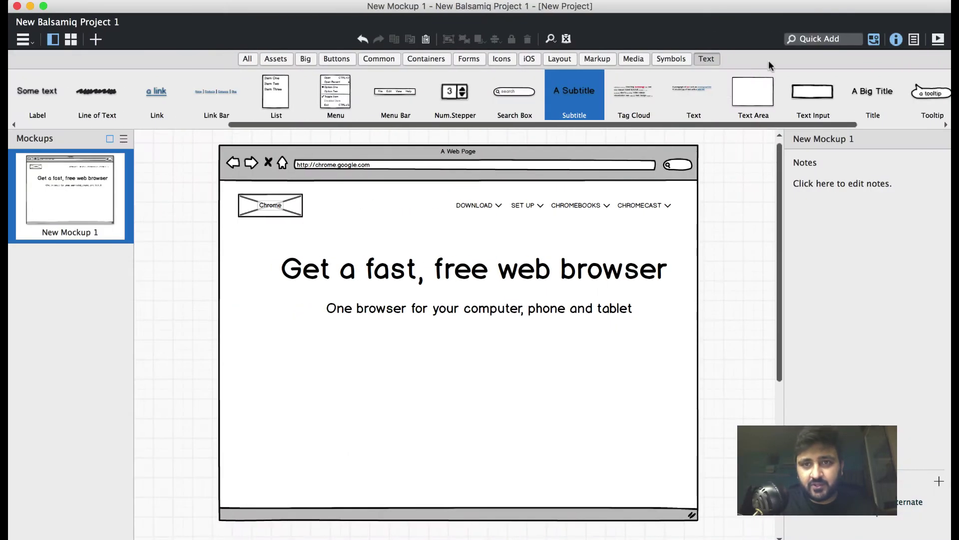
pyautogui.click(830, 38)
pyautogui.write('BUTTON')
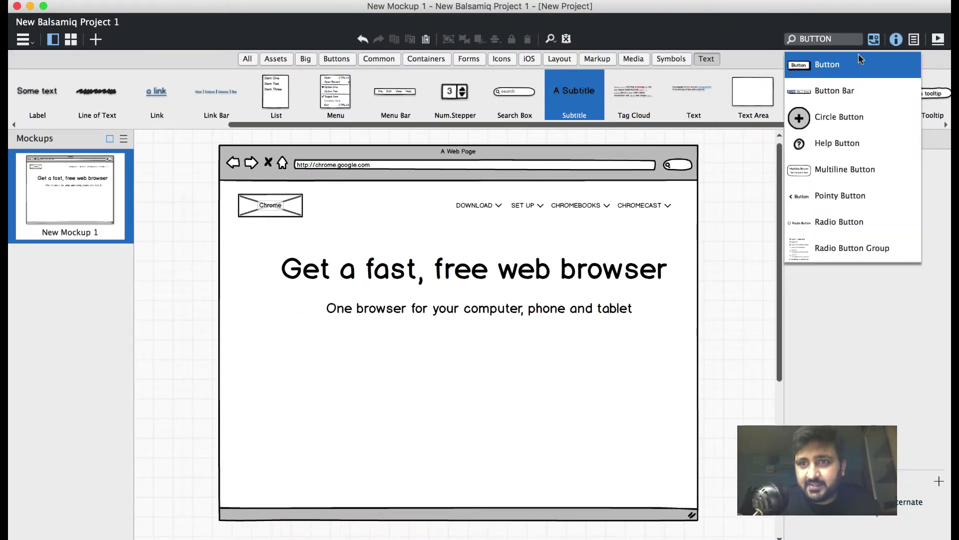
pyautogui.press('Return')
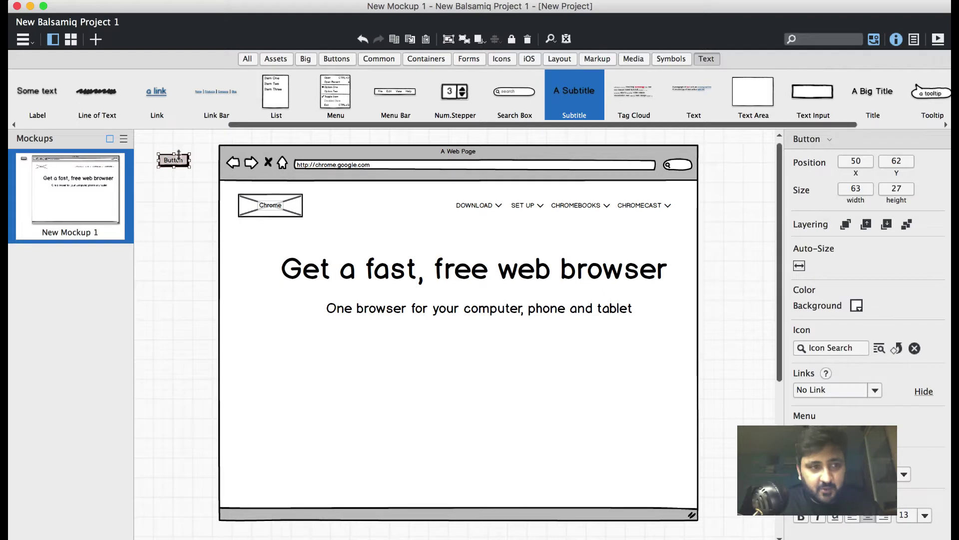
pyautogui.moveTo(178, 156); pyautogui.dragTo(447, 338)
# Label the button DOWNLOAD CHROME, enlarge it to about 208 x 48 and centre it at about X 556, Y 427
pyautogui.doubleClick(447, 336)
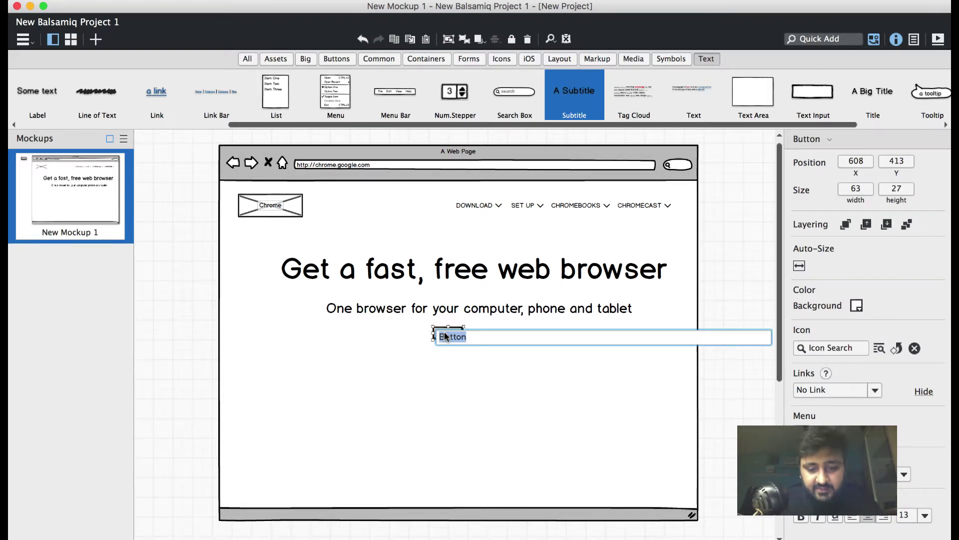
pyautogui.write('DOWNLOAD CHROME')
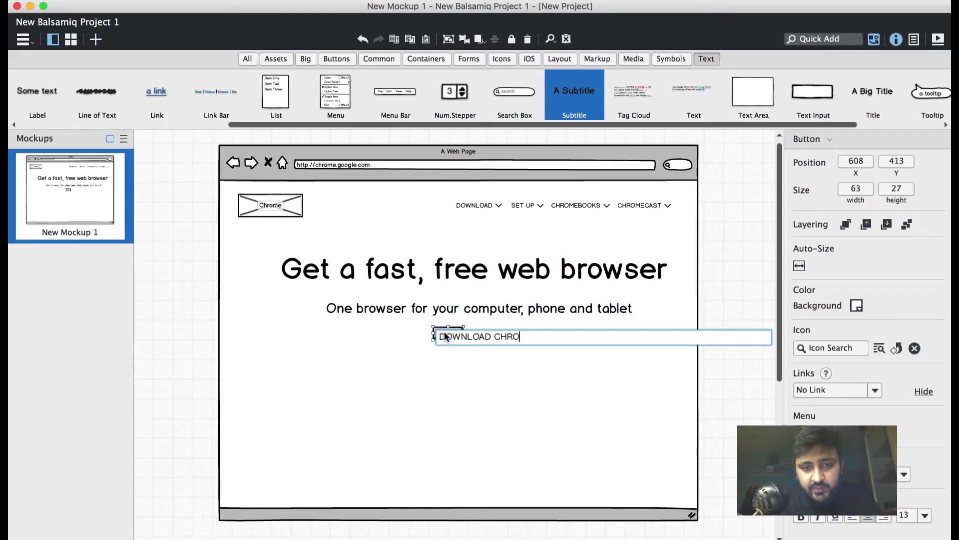
pyautogui.press('Return')
pyautogui.press('Escape')
pyautogui.moveTo(472, 331); pyautogui.dragTo(479, 357)
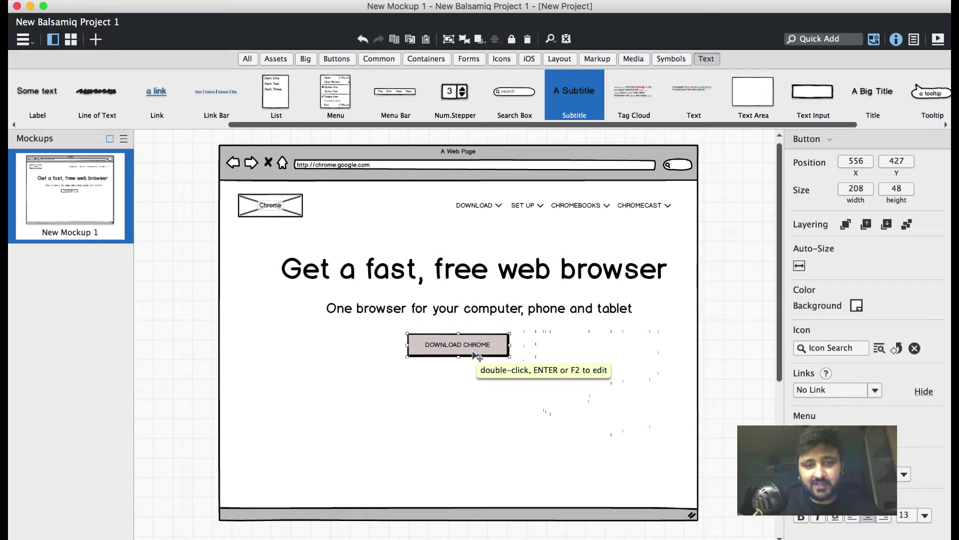
pyautogui.click(543, 371)
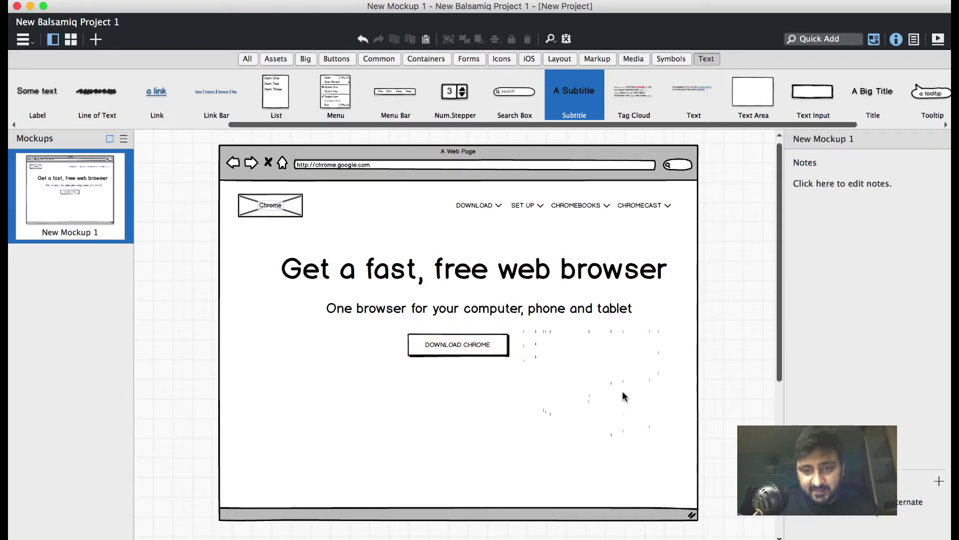
# Copy the text "For Mac OS X 10.9 or later" from the reference page in Google Chrome and return to the mockup
pyautogui.press('super+Tab')
pyautogui.press('super+Tab')
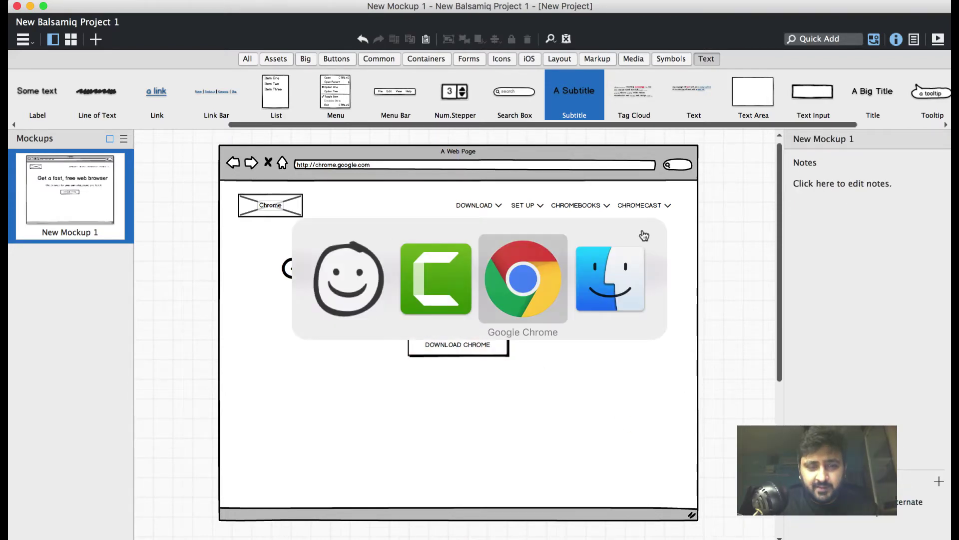
pyautogui.moveTo(428, 240); pyautogui.dragTo(548, 245)
pyautogui.press('super+c')
pyautogui.press('super+Tab')
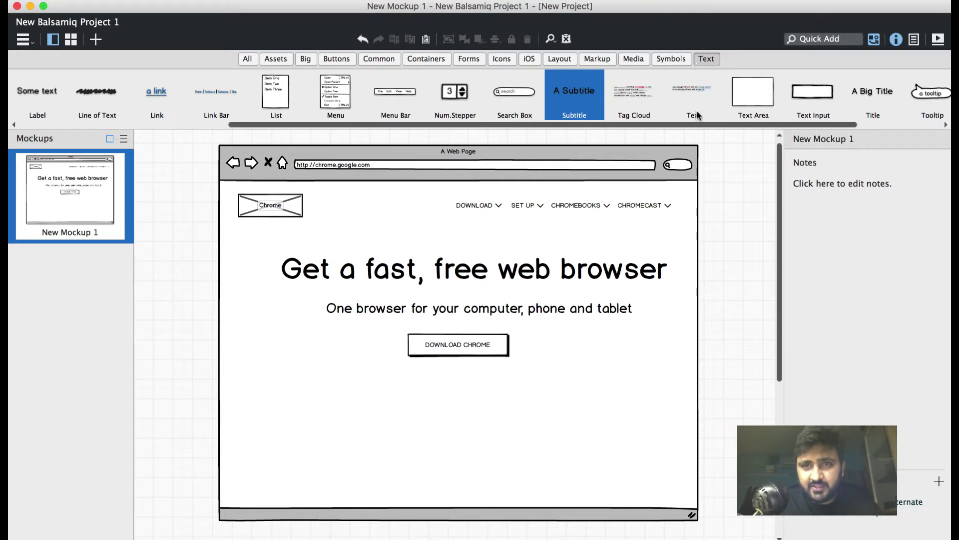
# Add a Label below the DOWNLOAD CHROME button at about X 603, Y 487 and paste "For Mac OS X 10.9 or later" as its text
pyautogui.moveTo(691, 123); pyautogui.dragTo(509, 141)
pyautogui.moveTo(277, 92); pyautogui.dragTo(429, 363)
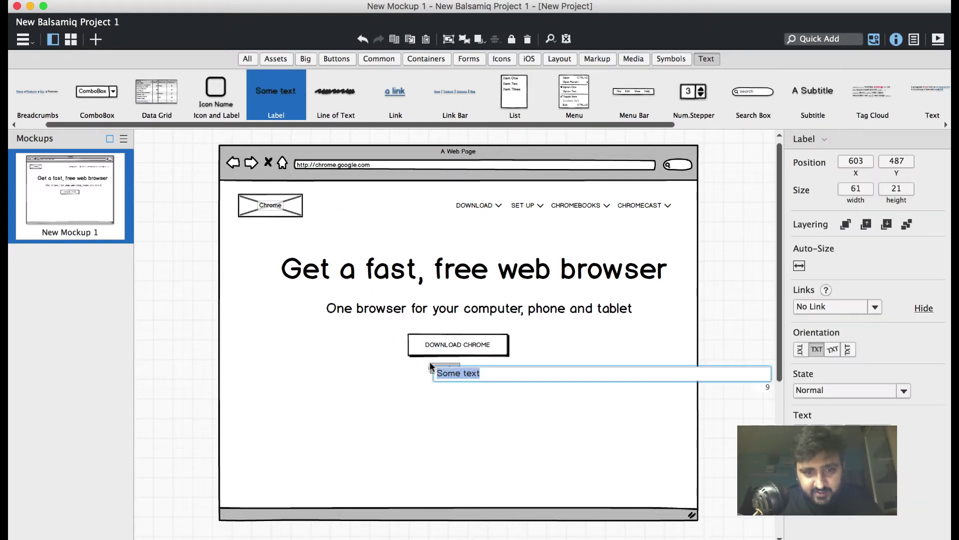
pyautogui.press('super+v')
pyautogui.press('Return')
pyautogui.click(462, 385)
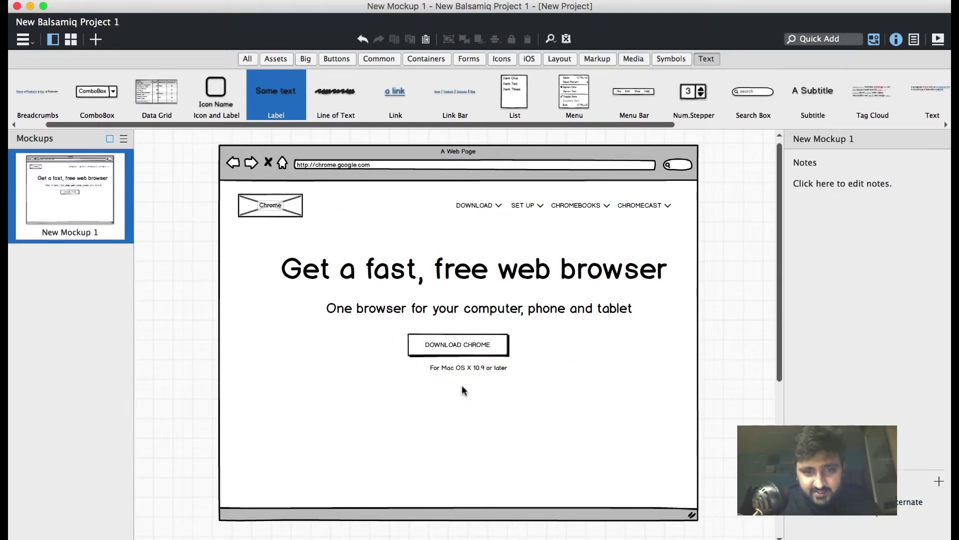
# Centre the "For Mac OS X" caption at about X 581, Y 491, and copy "Download Chrome for another platform" from the reference page in Google Chrome
pyautogui.moveTo(459, 368); pyautogui.dragTo(451, 370)
pyautogui.press('super+Tab')
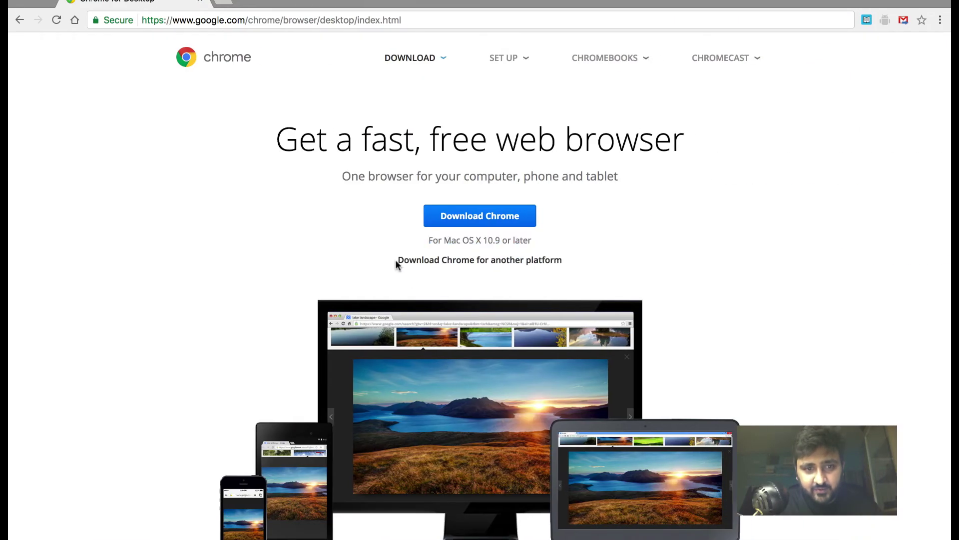
pyautogui.moveTo(399, 261); pyautogui.dragTo(571, 259)
pyautogui.press('super+c')
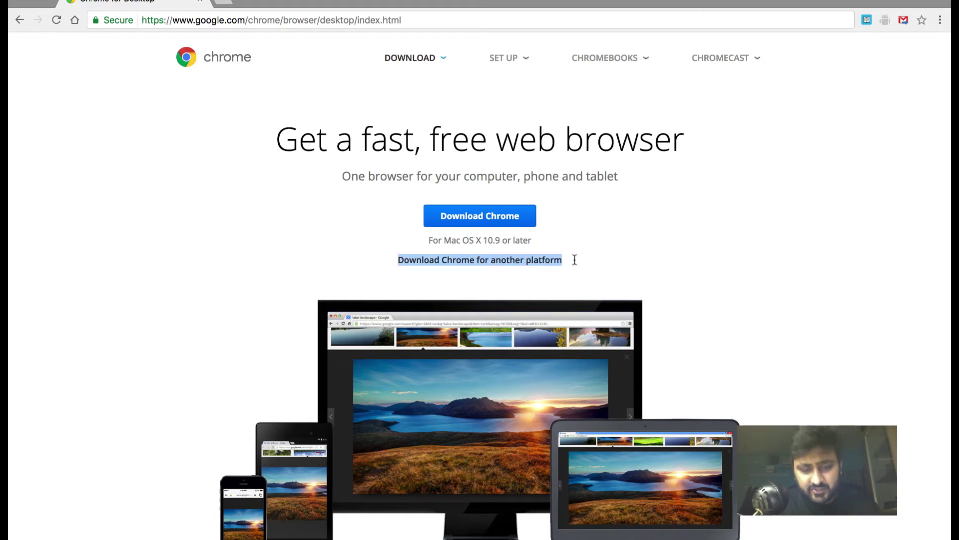
pyautogui.press('super+Tab')
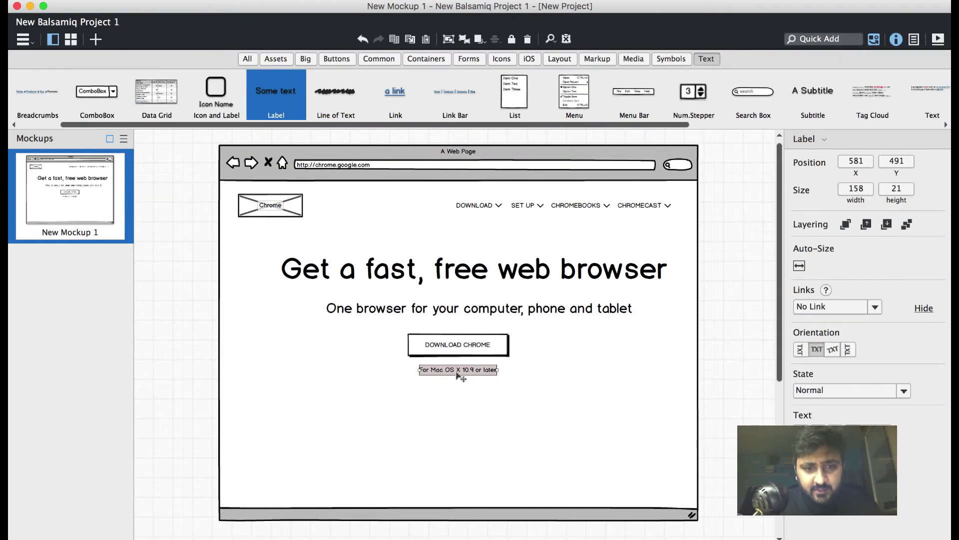
# Add a Label with the copied text "Download Chrome for another platform" below the Mac OS caption, centred at about X 546, Y 528
pyautogui.moveTo(423, 357); pyautogui.dragTo(427, 384)
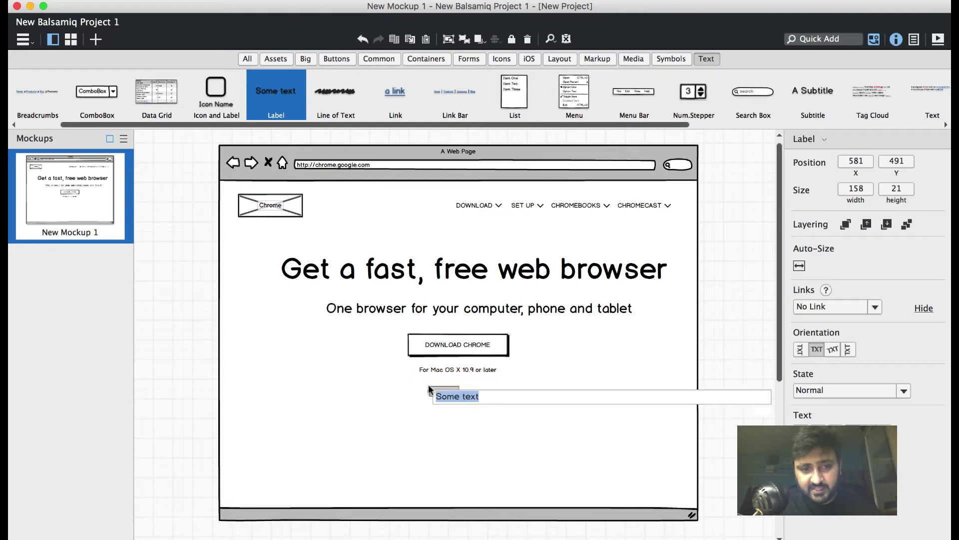
pyautogui.press('super+v')
pyautogui.press('Return')
pyautogui.click(462, 452)
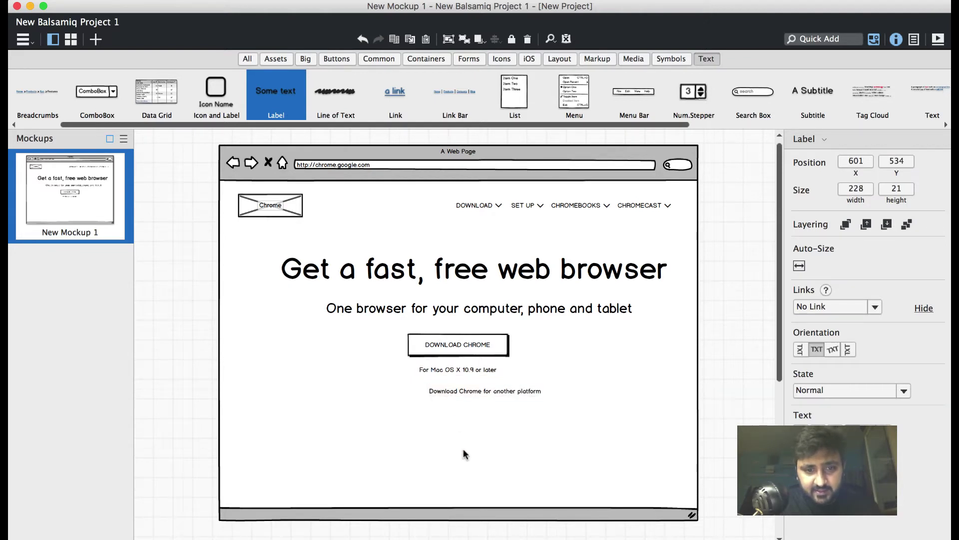
pyautogui.moveTo(463, 392); pyautogui.dragTo(437, 390)
pyautogui.click(875, 306)
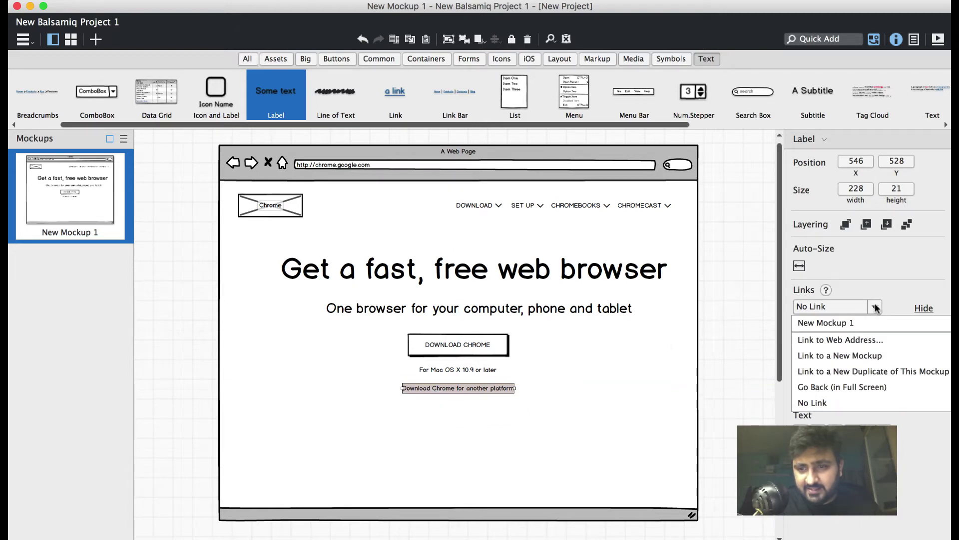
pyautogui.click(457, 397)
pyautogui.click(468, 418)
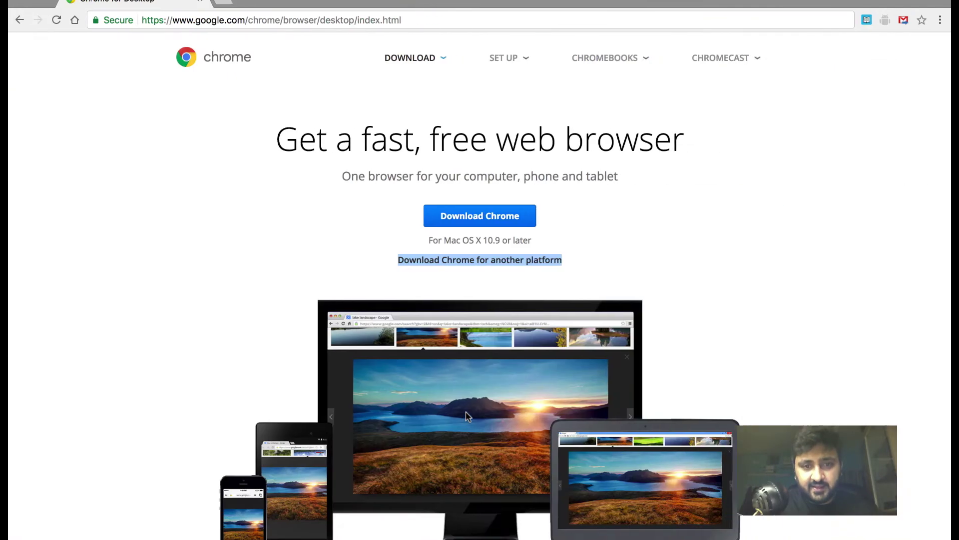
# Check the reference page's hero picture, then add an Image placeholder about 727 x 216 below the DOWNLOAD CHROME button at about X 275, Y 528
pyautogui.scroll(-2, 468, 416)
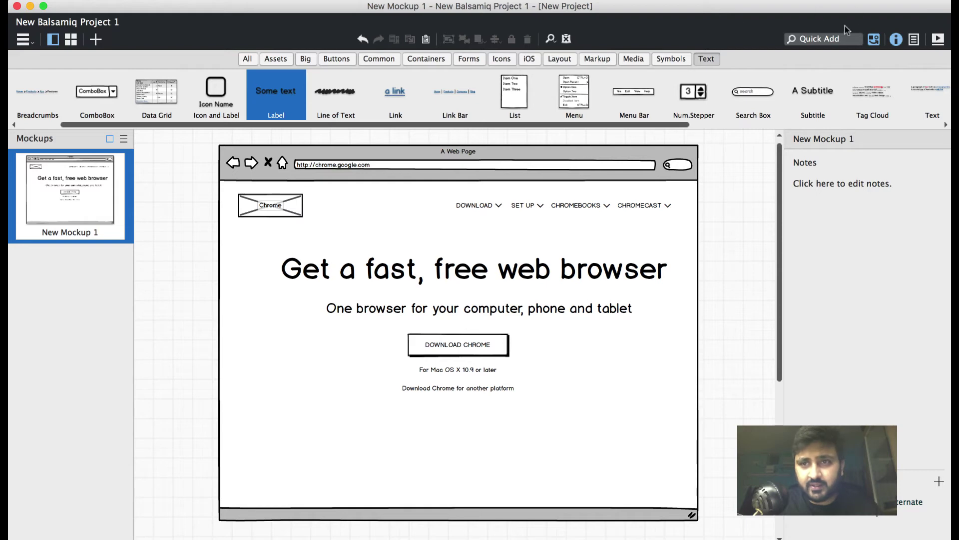
pyautogui.write('IMAGE')
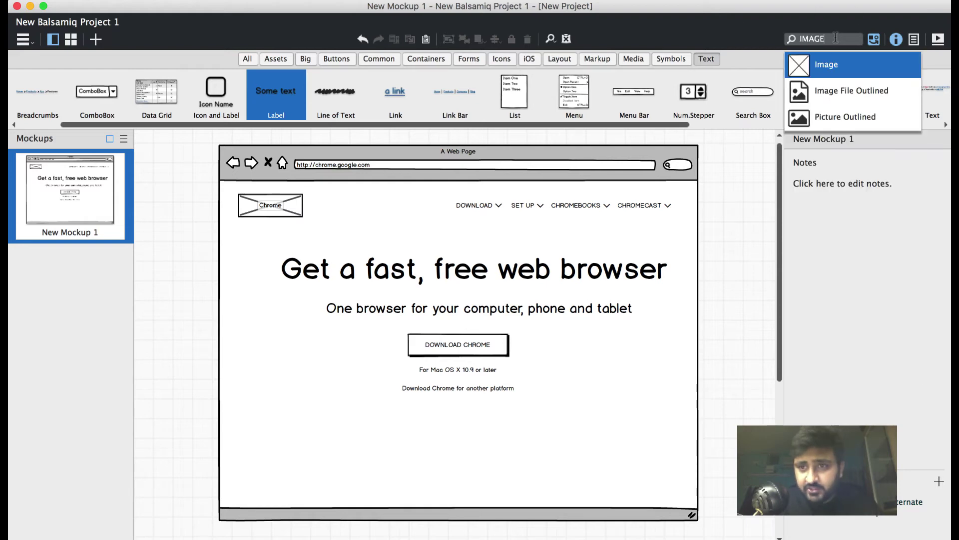
pyautogui.click(851, 69)
pyautogui.moveTo(181, 181); pyautogui.dragTo(267, 375)
pyautogui.moveTo(481, 462); pyautogui.dragTo(625, 490)
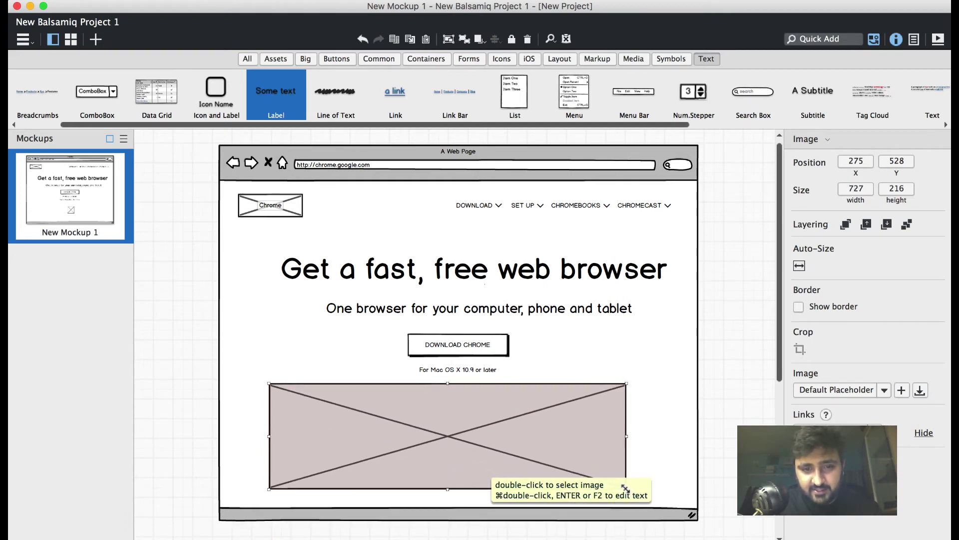
# Unlock the browser frame to enlarge it to about 1104 x 866, and lock it again
pyautogui.scroll(-3, 739, 345)
pyautogui.scroll(1, 739, 345)
pyautogui.click(739, 347)
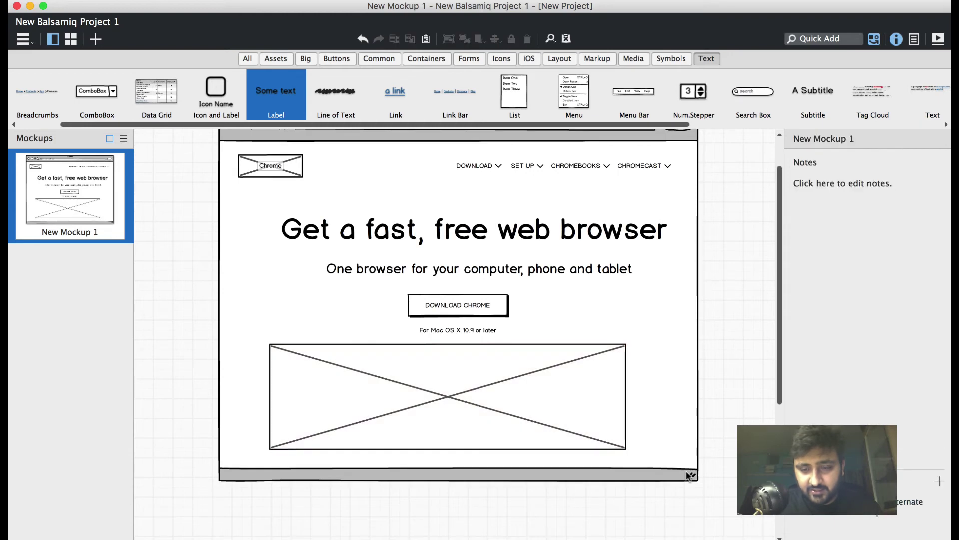
pyautogui.scroll(1, 614, 189)
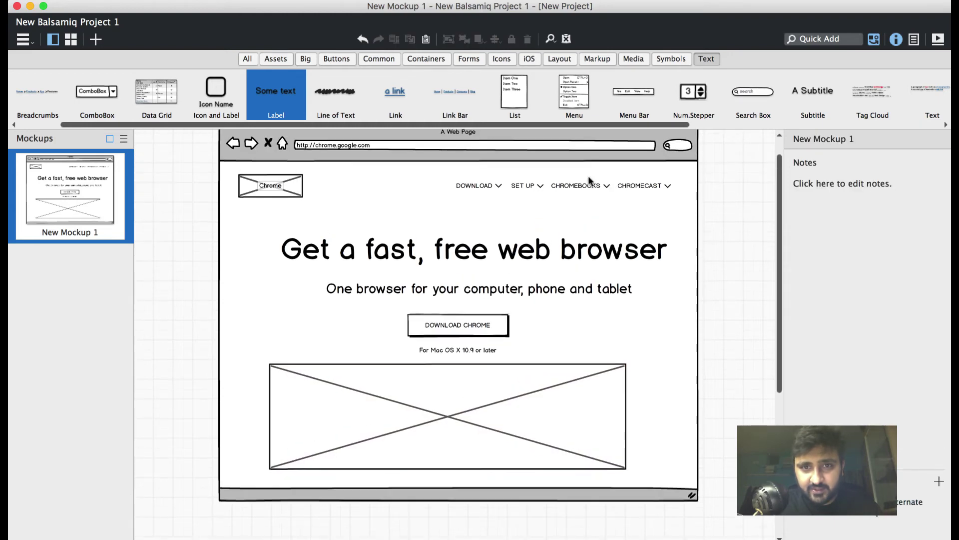
pyautogui.rightClick(556, 130)
pyautogui.click(560, 136)
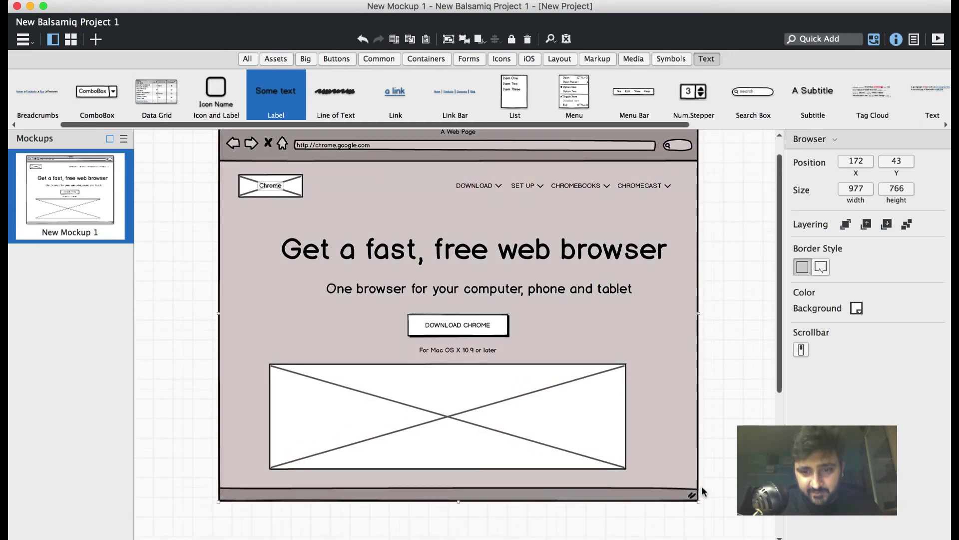
pyautogui.moveTo(695, 502); pyautogui.dragTo(754, 529)
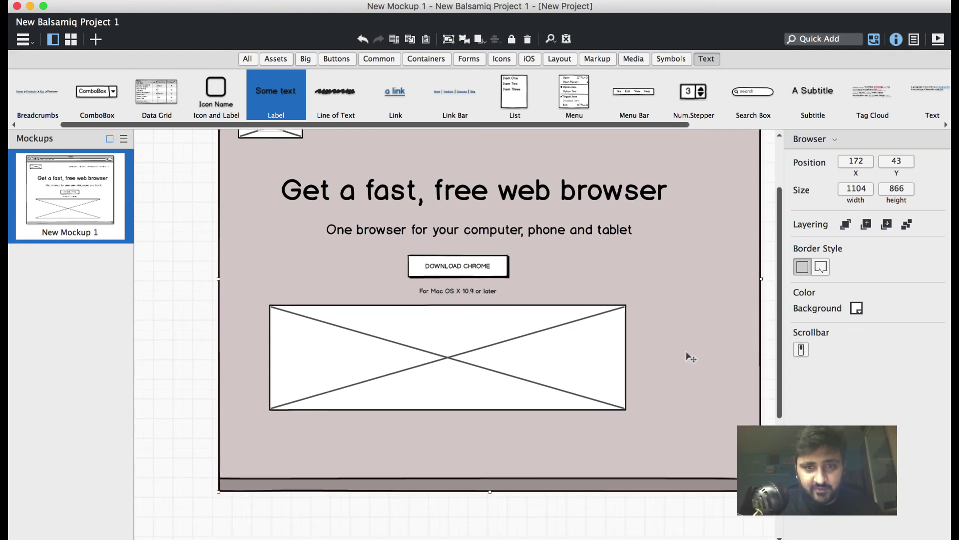
pyautogui.rightClick(592, 147)
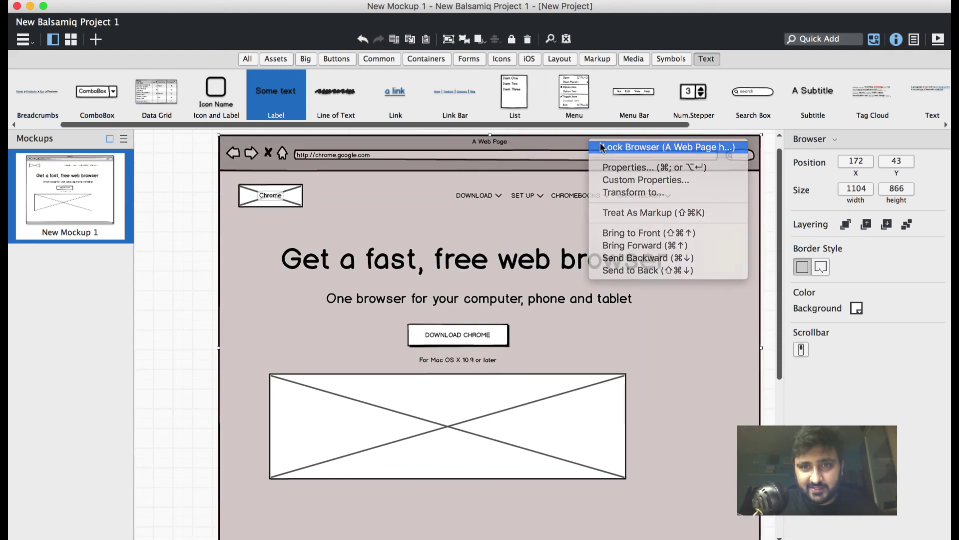
pyautogui.click(620, 146)
# Move the large image placeholder below the last caption to about X 273, Y 581, and enlarge it to about 858 x 271
pyautogui.moveTo(524, 417); pyautogui.dragTo(544, 445)
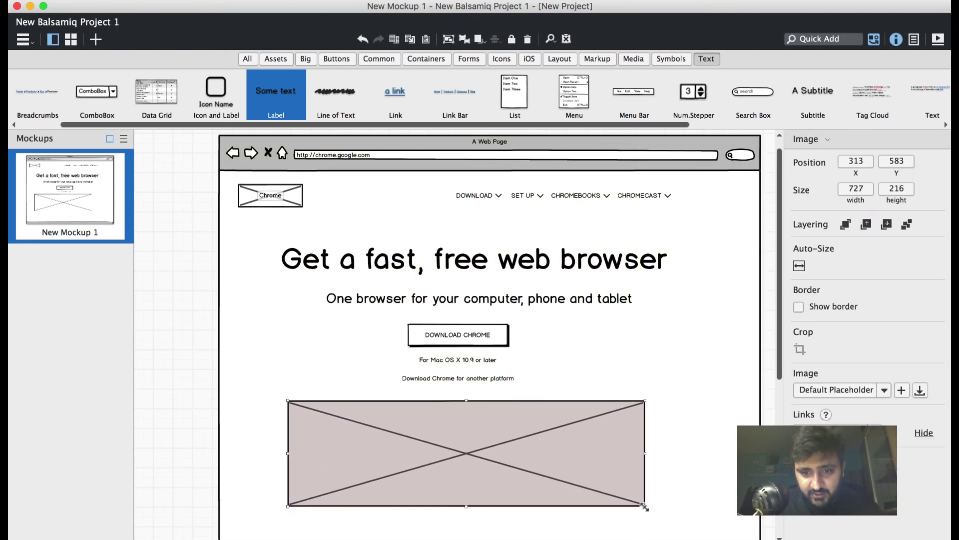
pyautogui.moveTo(644, 506); pyautogui.dragTo(709, 533)
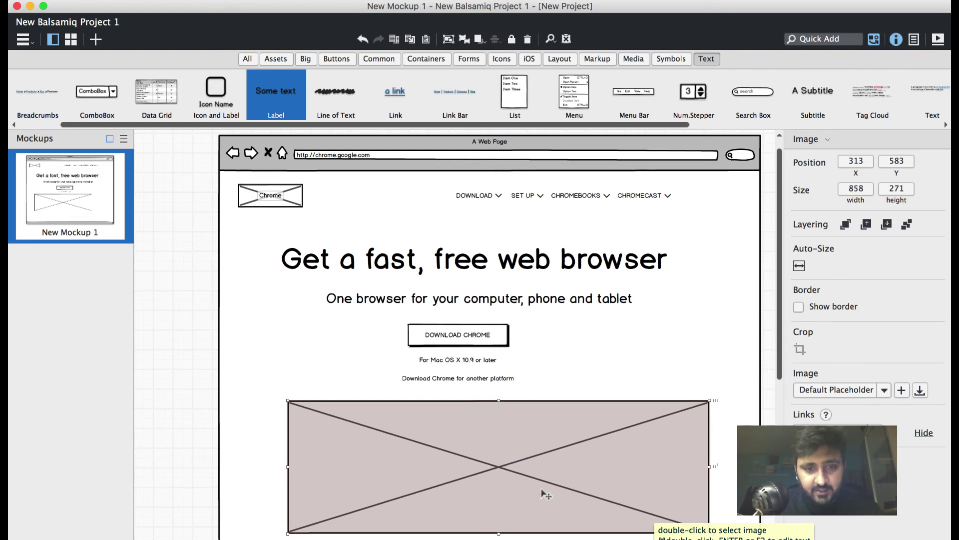
pyautogui.moveTo(545, 494); pyautogui.dragTo(521, 486)
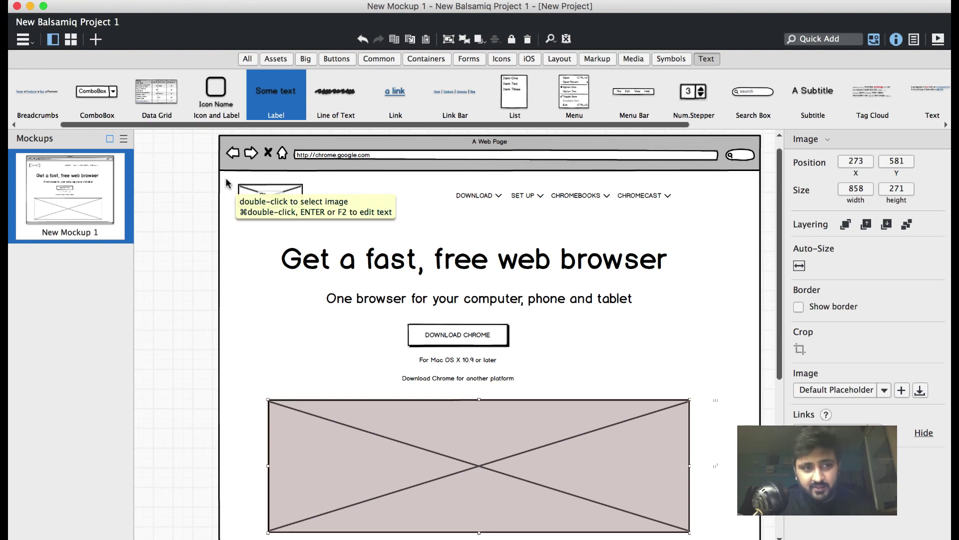
# Select all controls inside the browser frame and move them together to about X 265, Y 156 to centre the content
pyautogui.press('super+a')
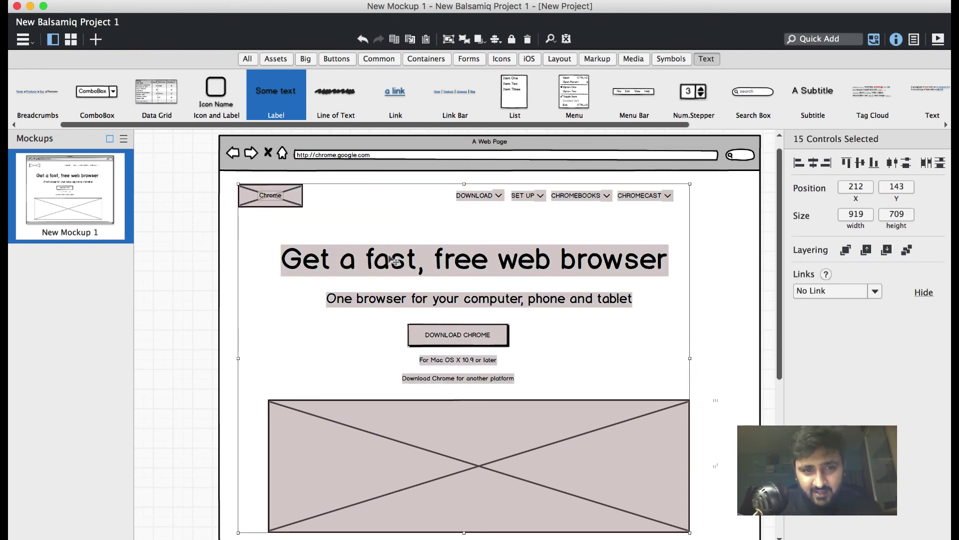
pyautogui.moveTo(391, 258); pyautogui.dragTo(464, 259)
pyautogui.scroll(-3, 637, 346)
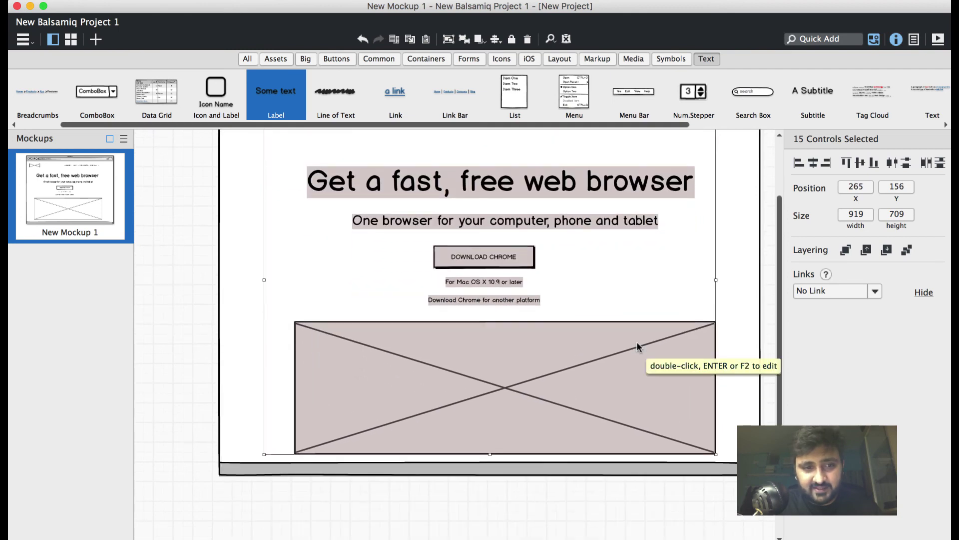
pyautogui.click(721, 340)
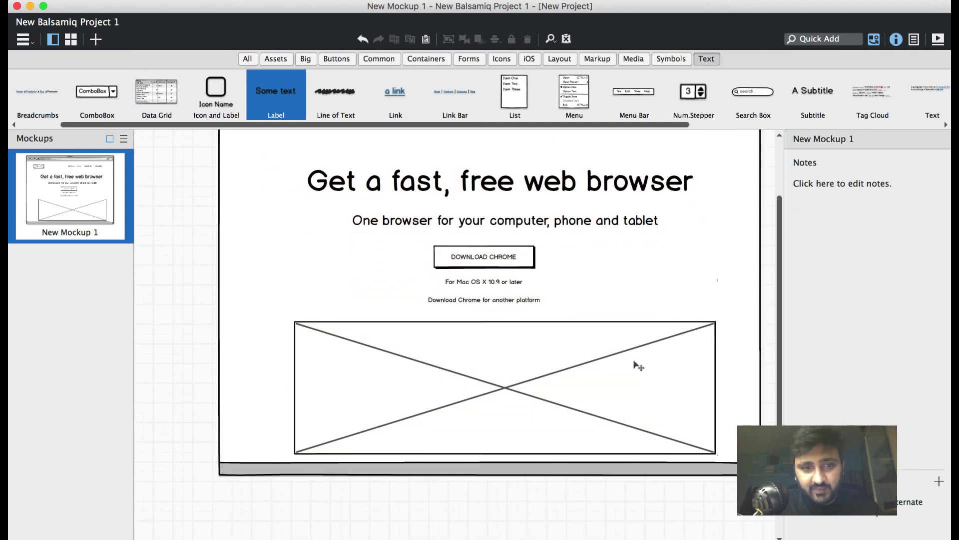
# Centre the large image placeholder under the captions at about X 295, Y 588, and deselect it
pyautogui.moveTo(633, 364); pyautogui.dragTo(619, 360)
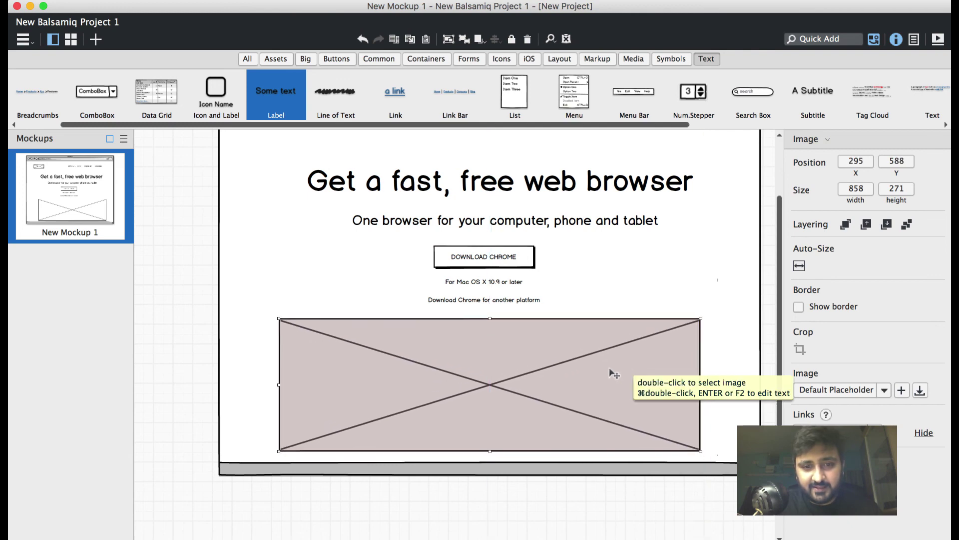
pyautogui.click(196, 322)
pyautogui.scroll(3, 196, 323)
pyautogui.scroll(2, 196, 323)
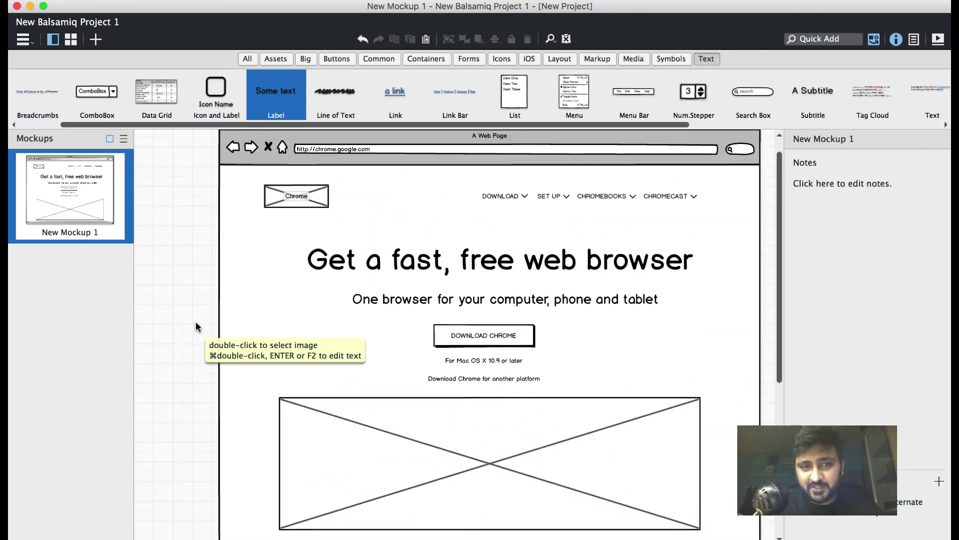